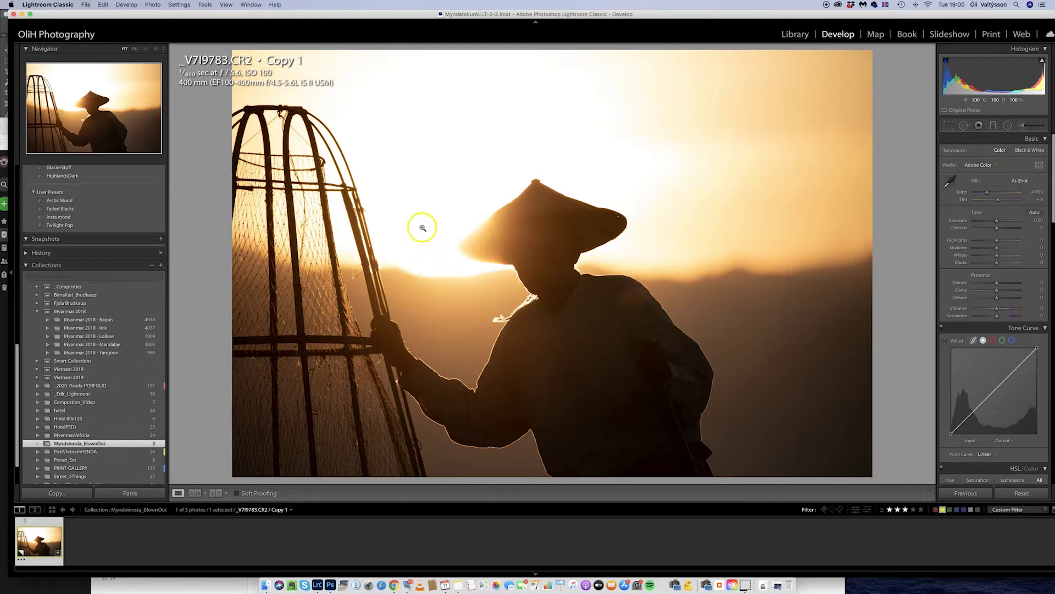
Enable Lens Corrections profile corrections, toggling them to compare corners, and leave them on.
left_click(432, 206)
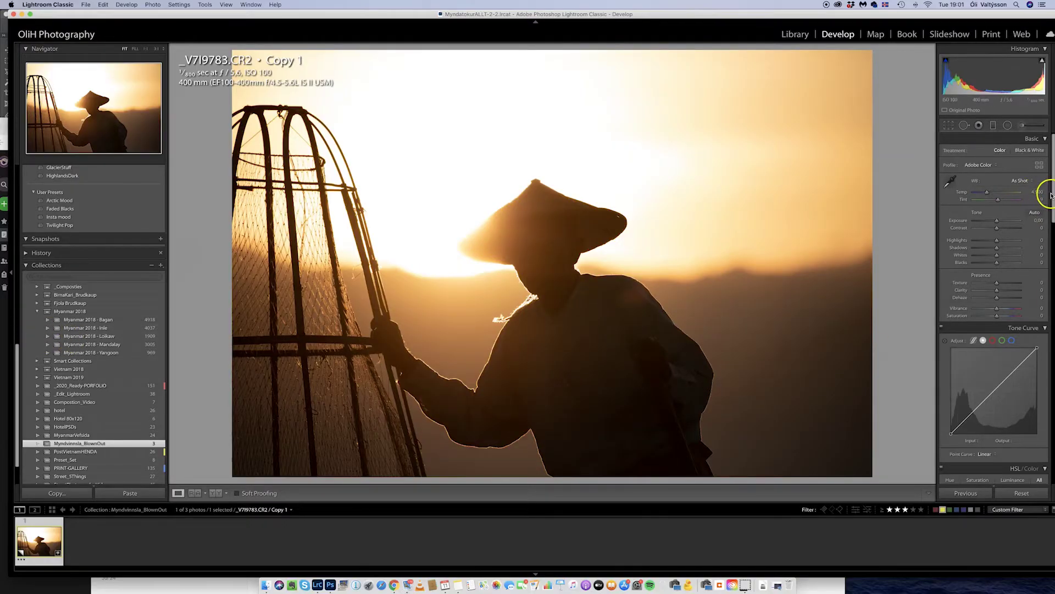
left_click_drag(1050, 194, 1053, 364)
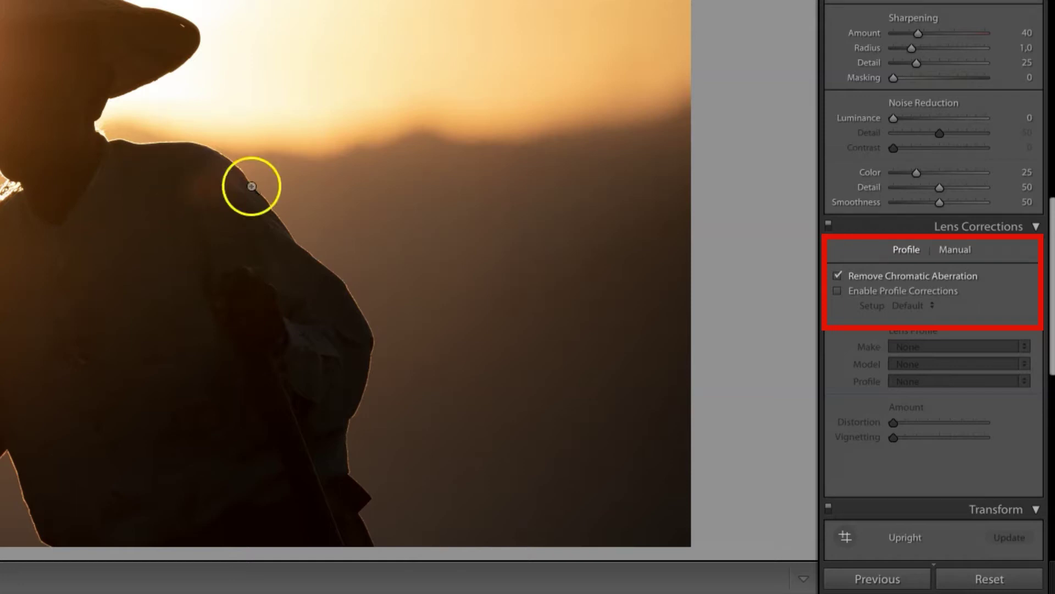
left_click(838, 291)
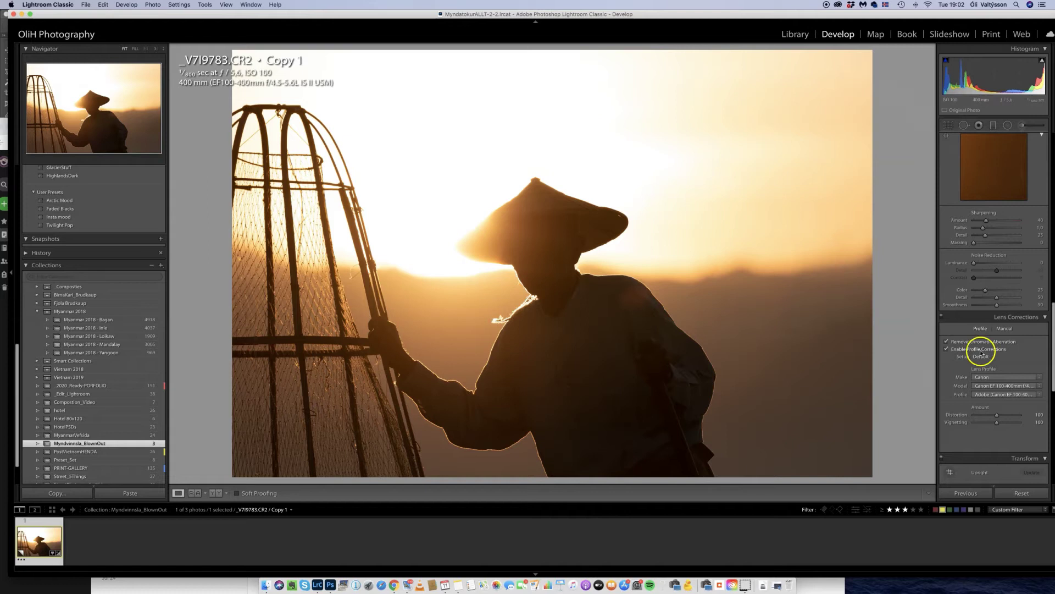
left_click(972, 350)
left_click(971, 350)
left_click(971, 351)
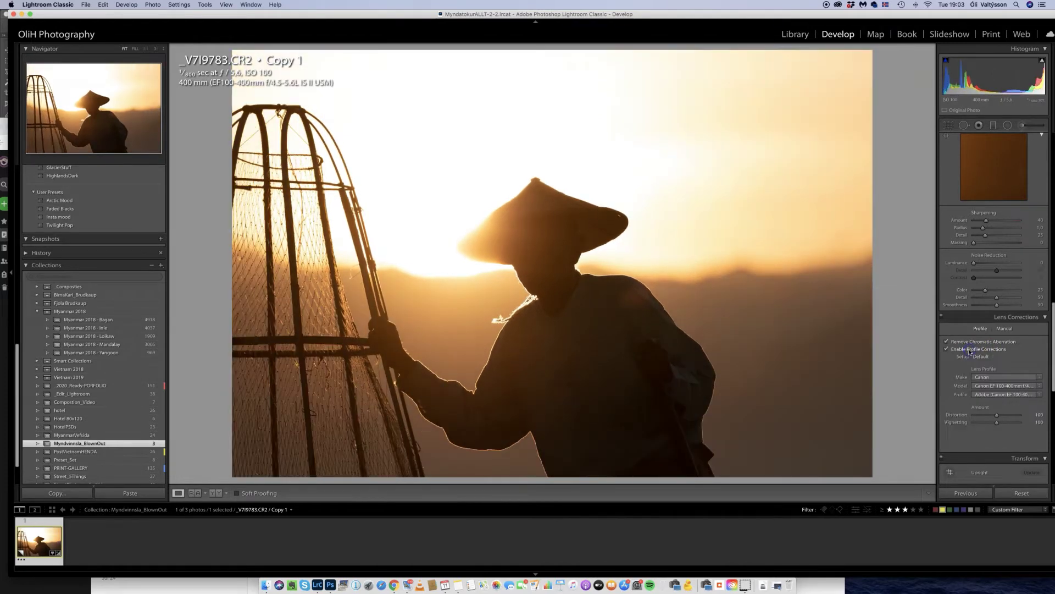
scroll(952, 401, "up", 10)
scroll(944, 407, "up", 2)
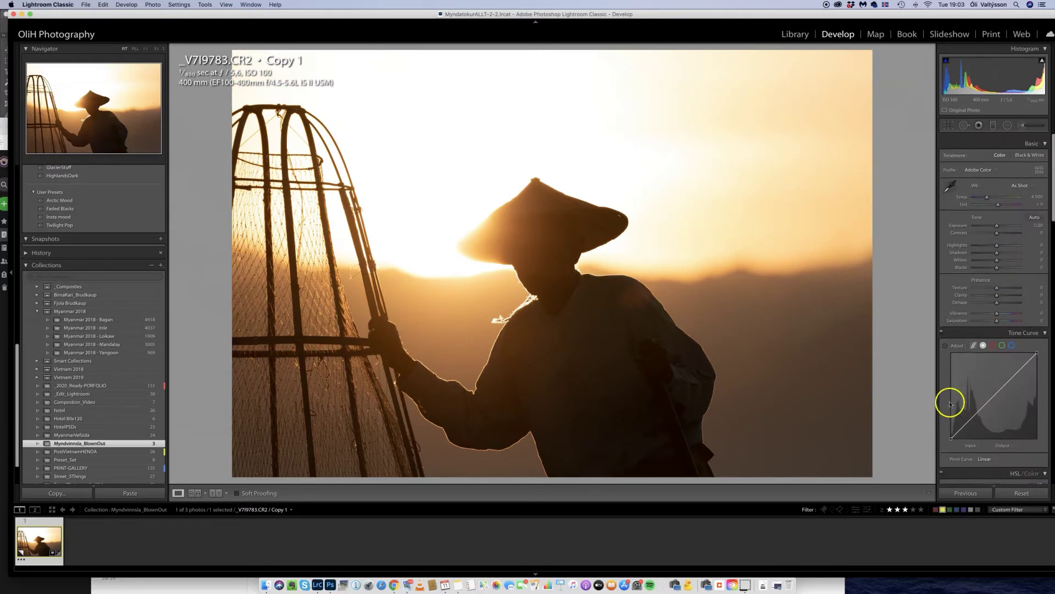
scroll(940, 410, "up", 1)
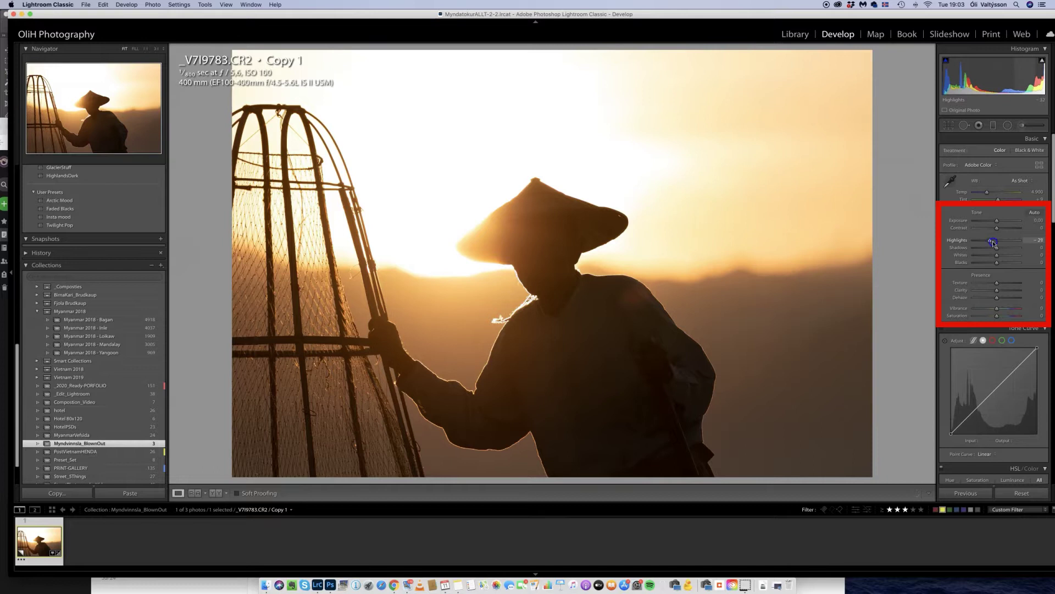
In the Basic panel, set Highlights near -46 and Exposure to -0.30 after a trial reset.
left_click_drag(995, 244, 975, 240)
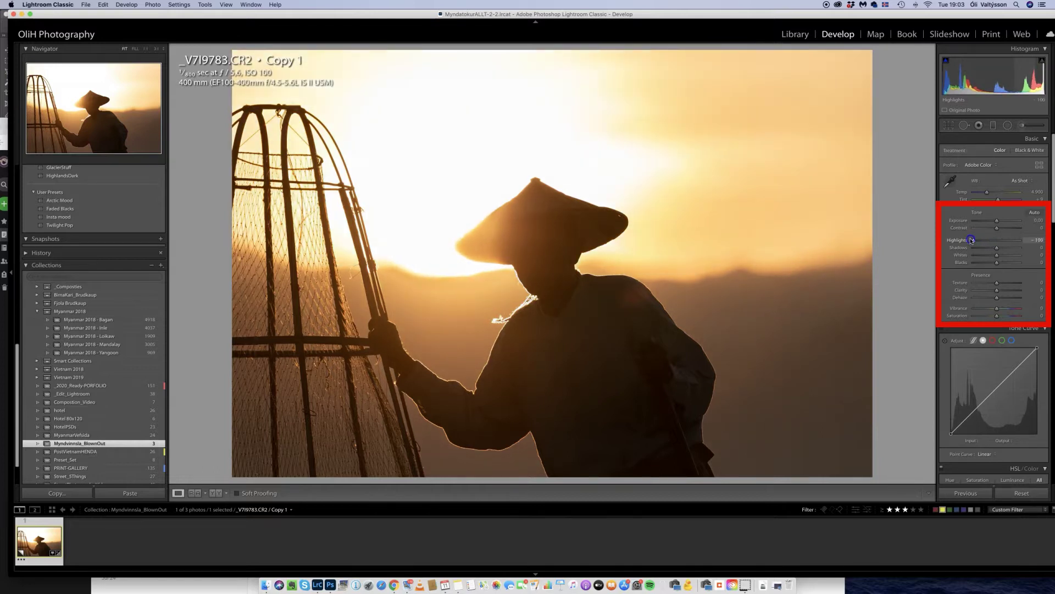
left_click_drag(997, 221, 989, 220)
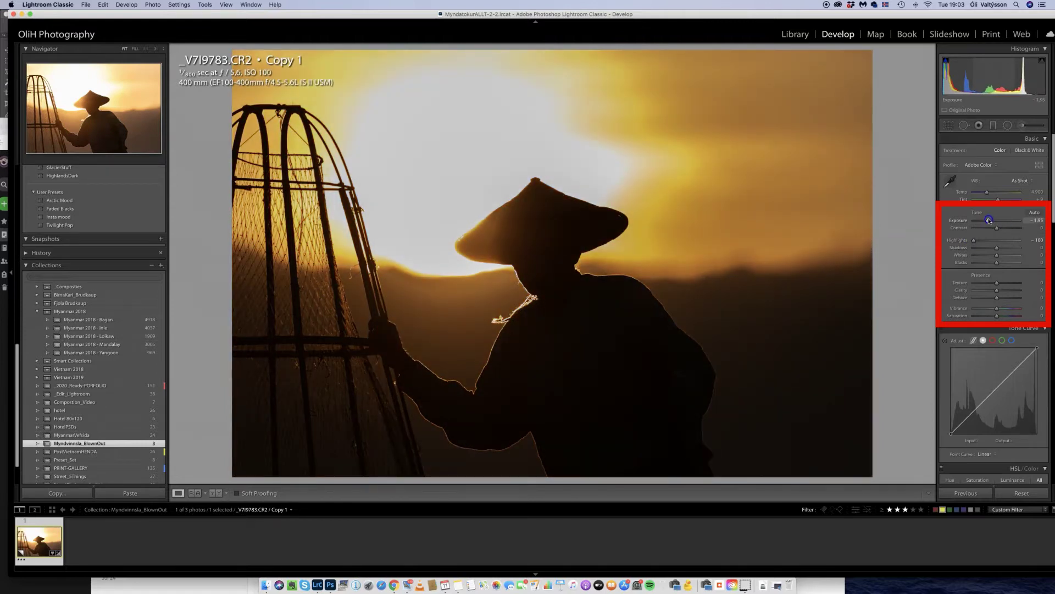
double_click(989, 220)
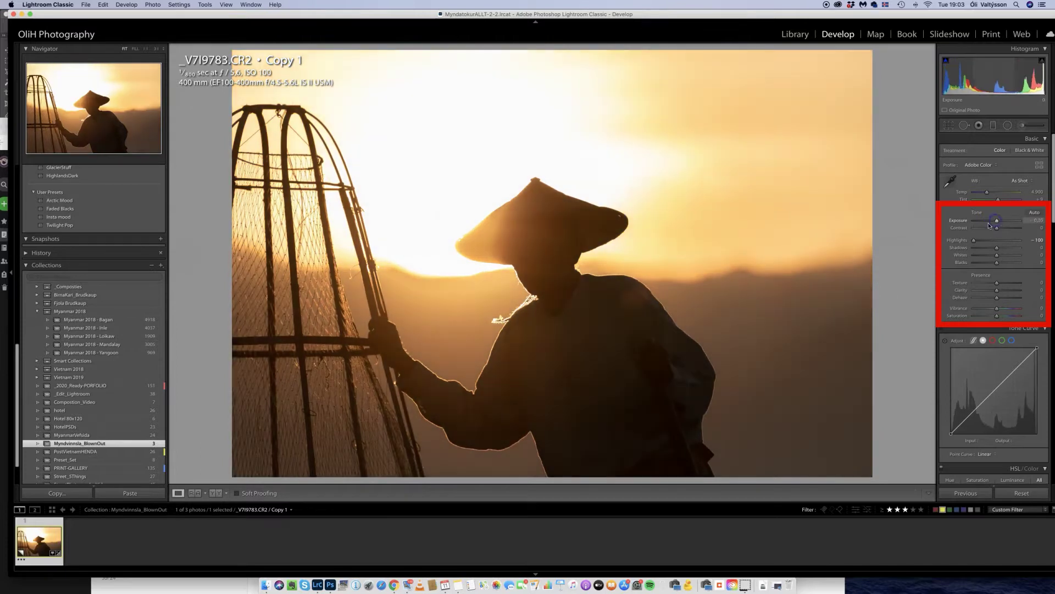
left_click_drag(974, 241, 993, 239)
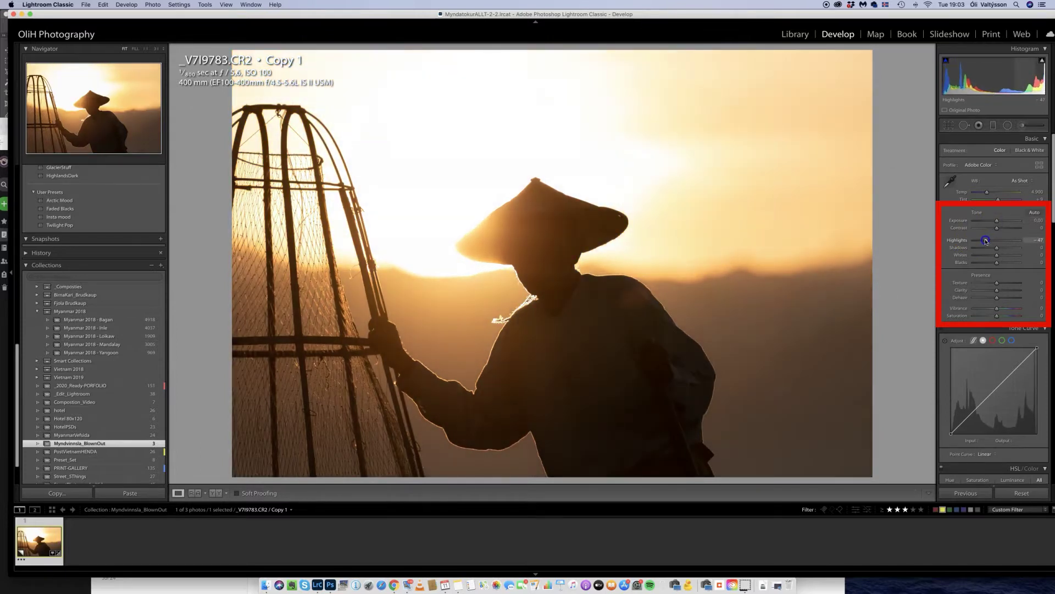
left_click(997, 221)
left_click_drag(997, 221, 996, 221)
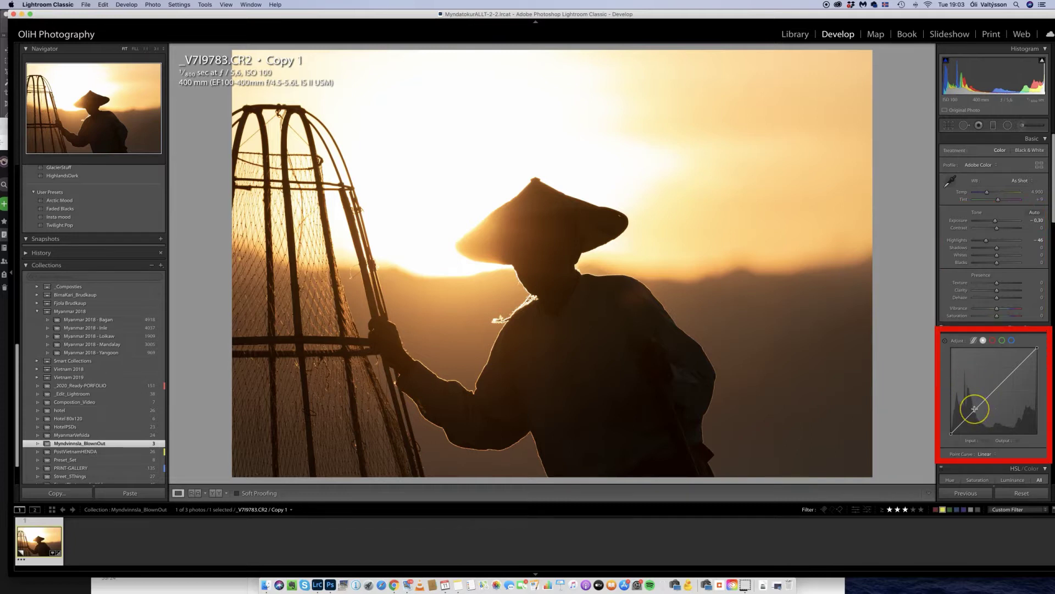
Shape an S-curve on the Tone Curve with shadow, midtone and highlight points.
left_click_drag(975, 409, 978, 411)
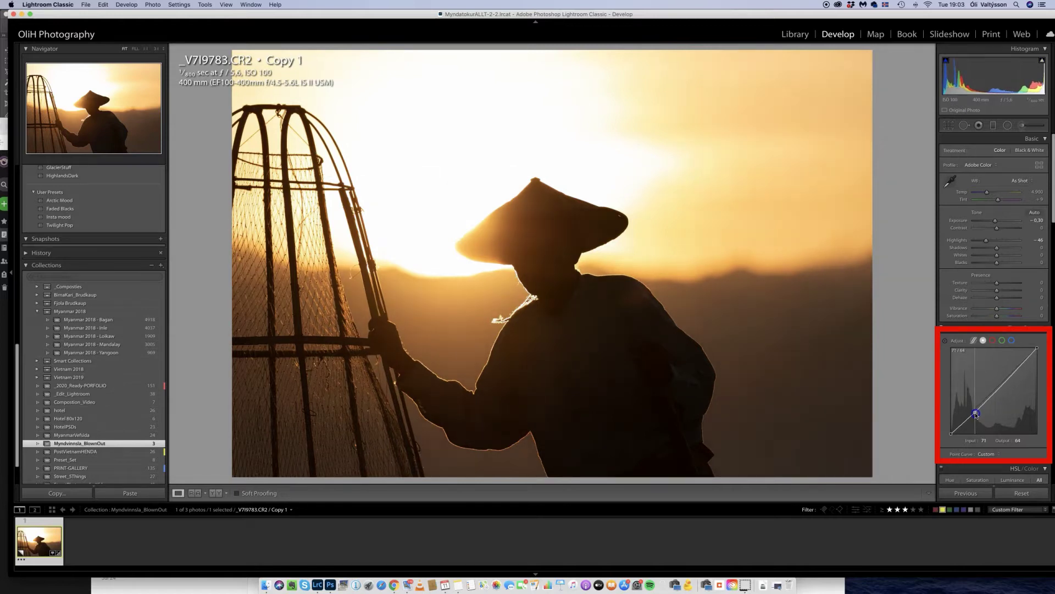
left_click_drag(975, 413, 992, 395)
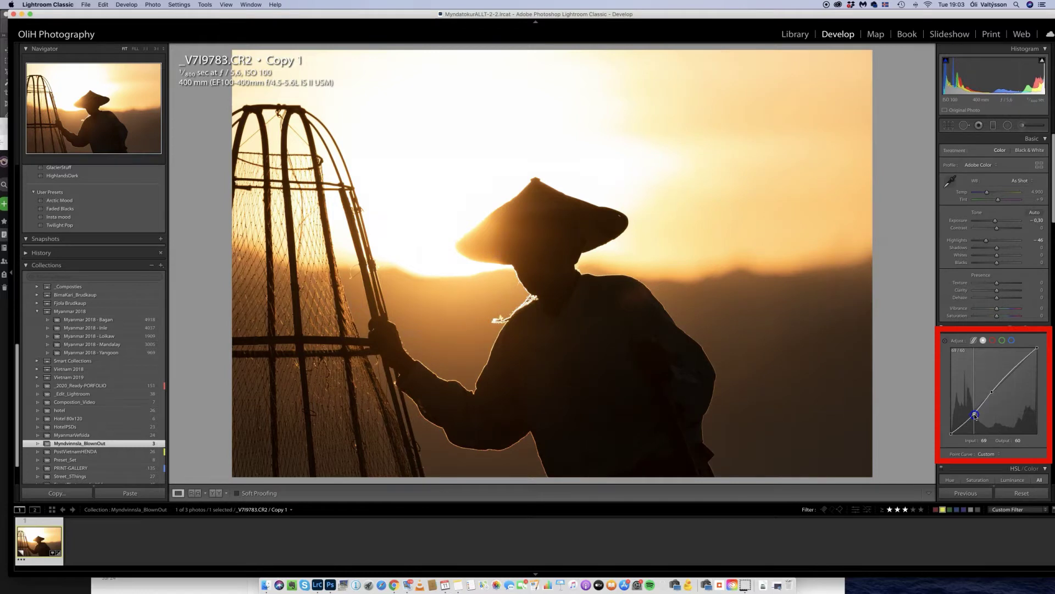
left_click(1012, 370)
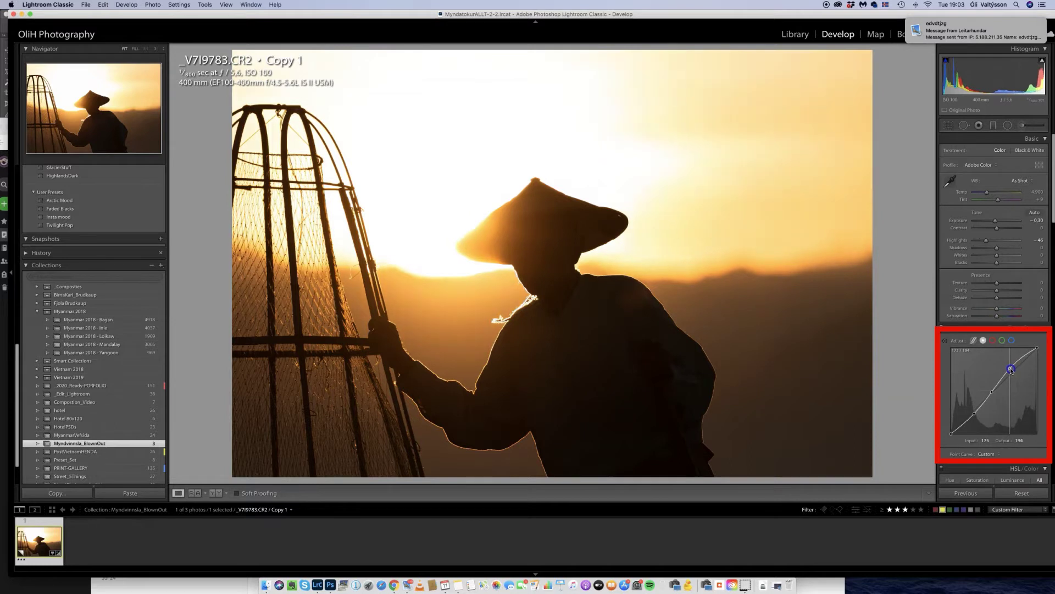
left_click_drag(1010, 369, 1009, 370)
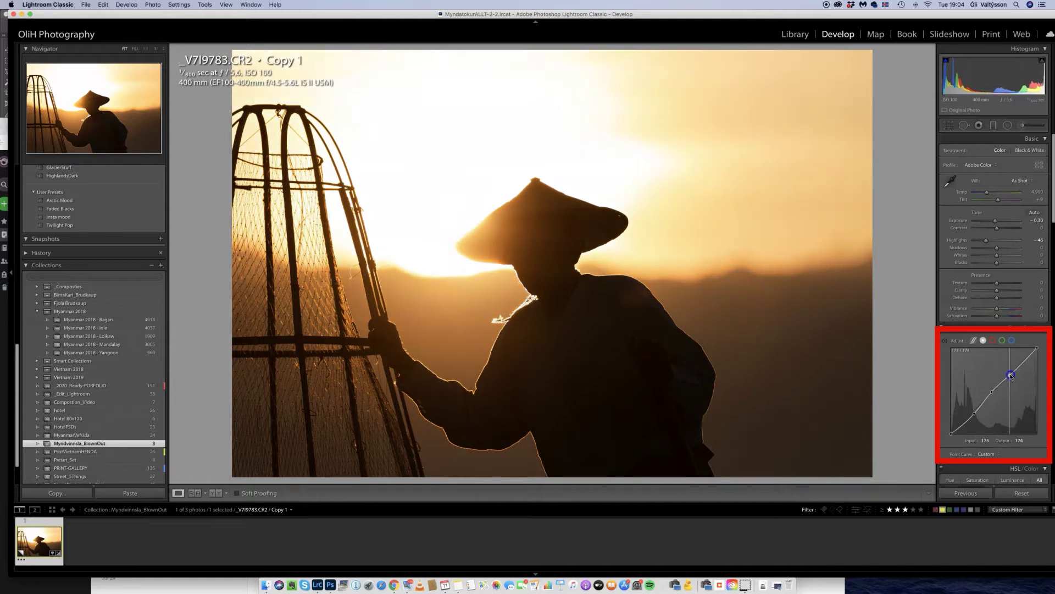
left_click_drag(1011, 376, 1007, 371)
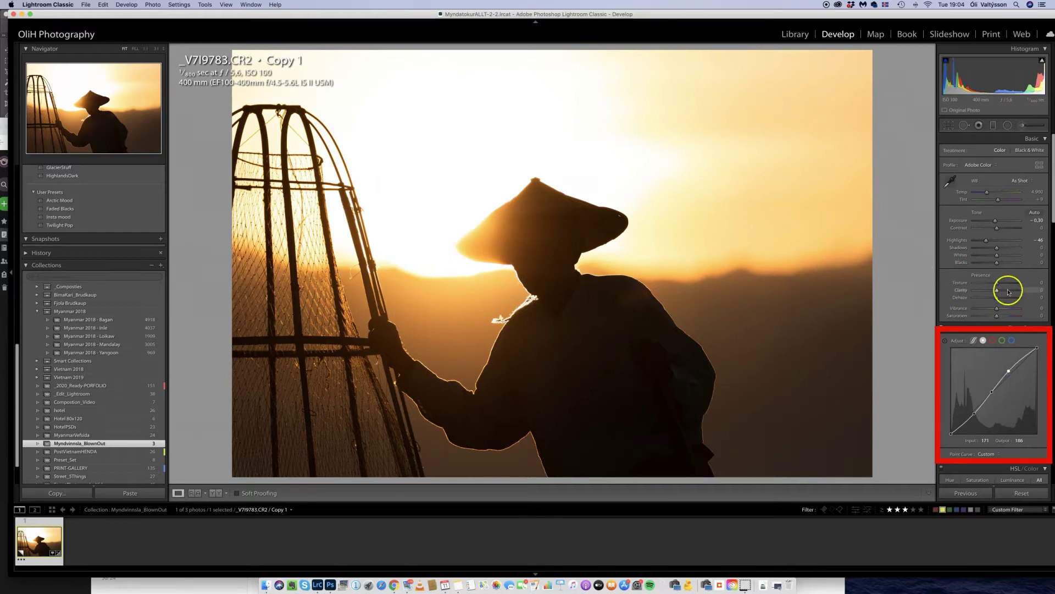
Raise Shadows and send the photo to Photoshop 2020 via Edit In.
left_click(1006, 249)
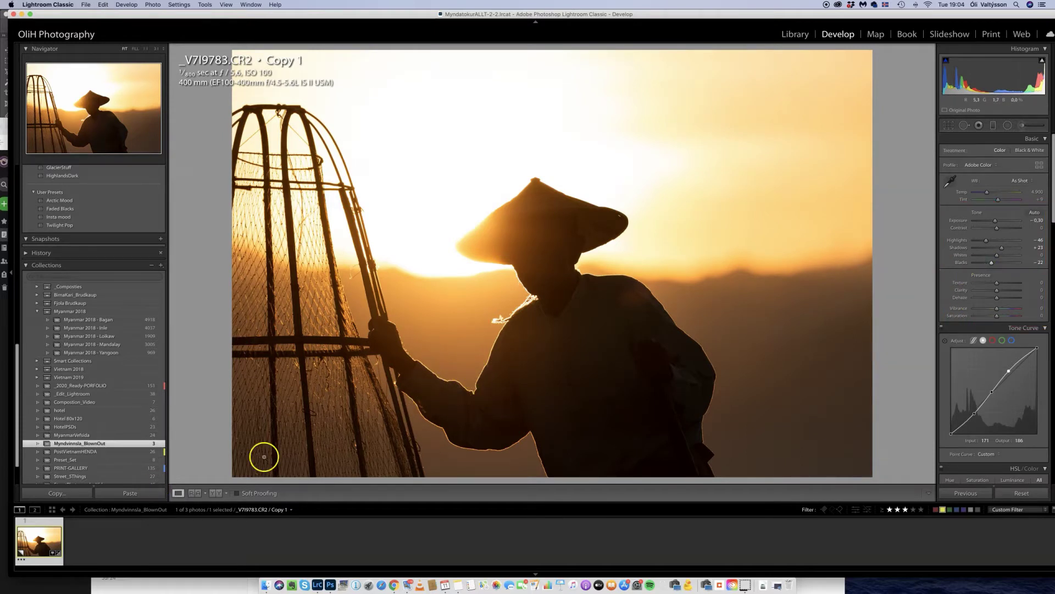
right_click(47, 542)
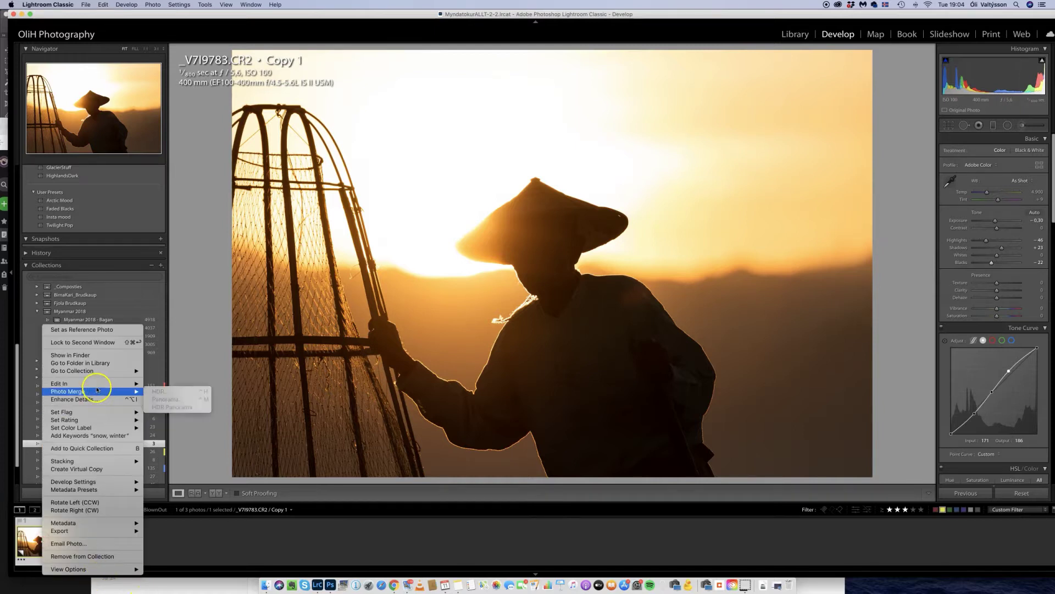
mouse_move(91, 384)
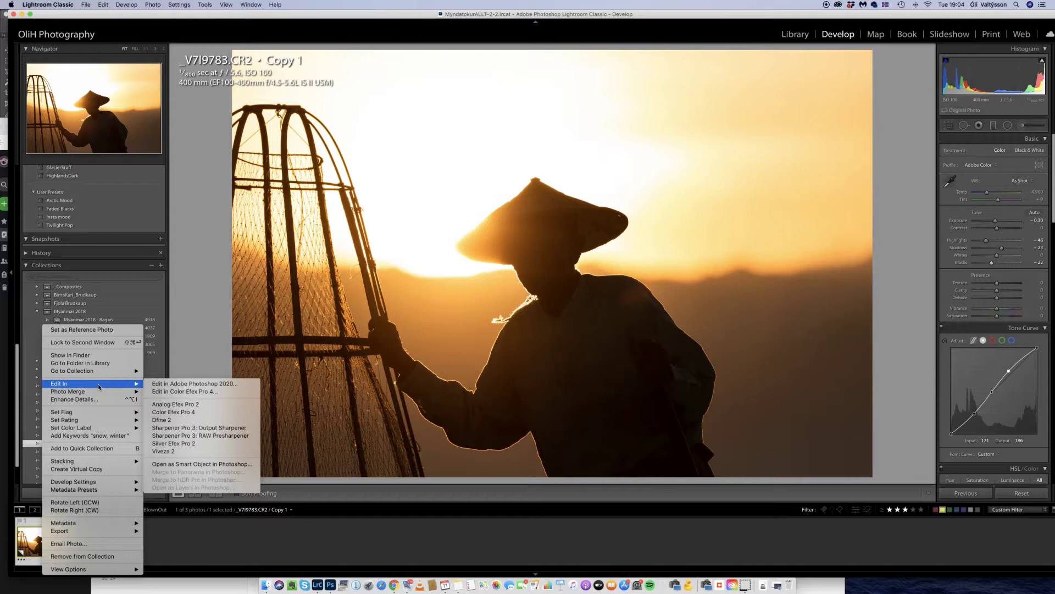
left_click(194, 385)
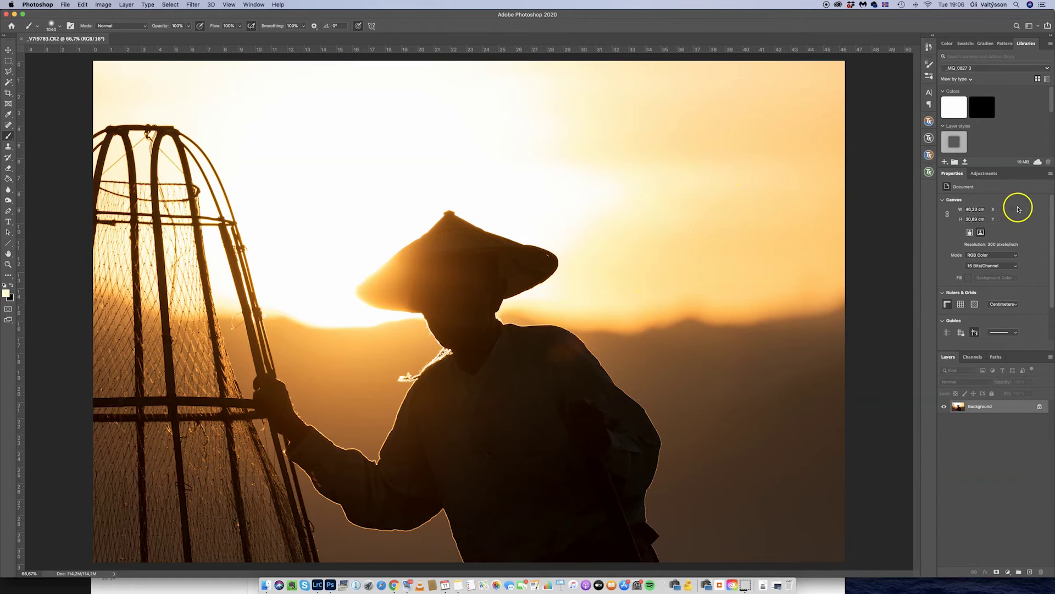
Open the RapidMask panel, duplicate the Background layer, and preview Midtones and Lights masks.
left_click(929, 172)
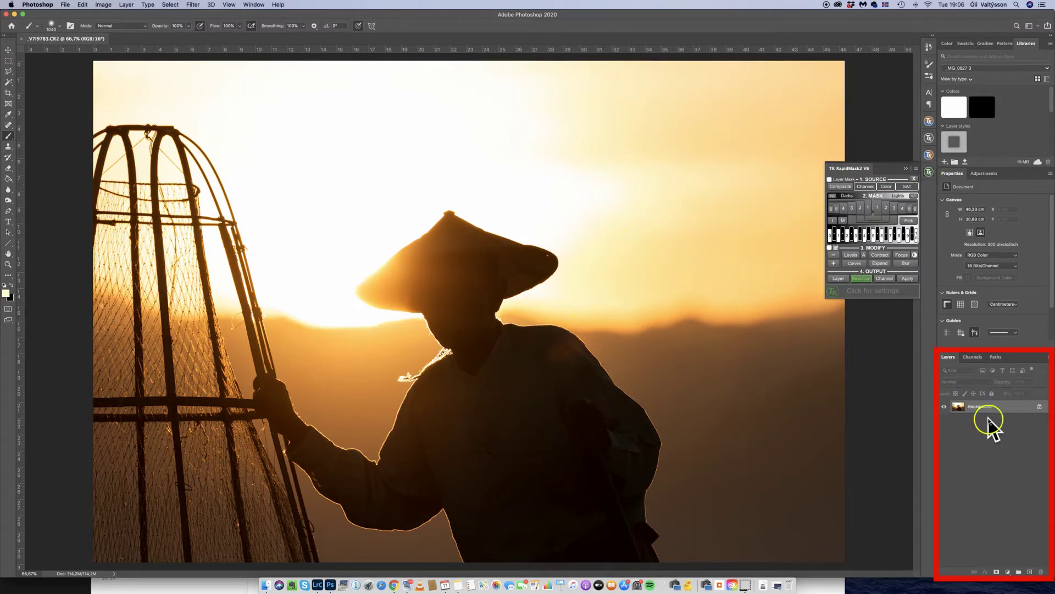
left_click_drag(990, 406, 1031, 569)
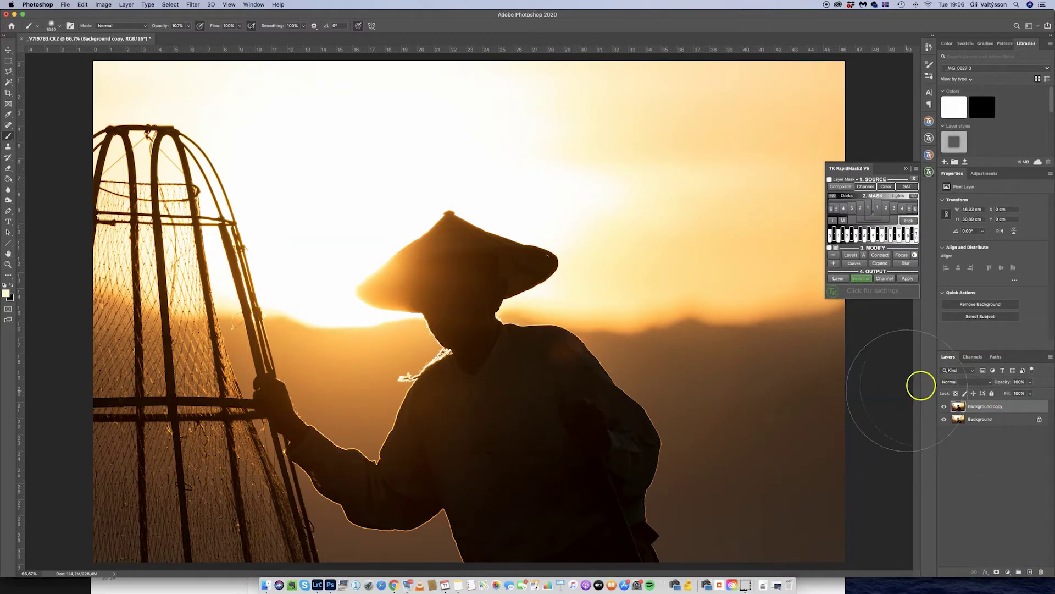
left_click(888, 213)
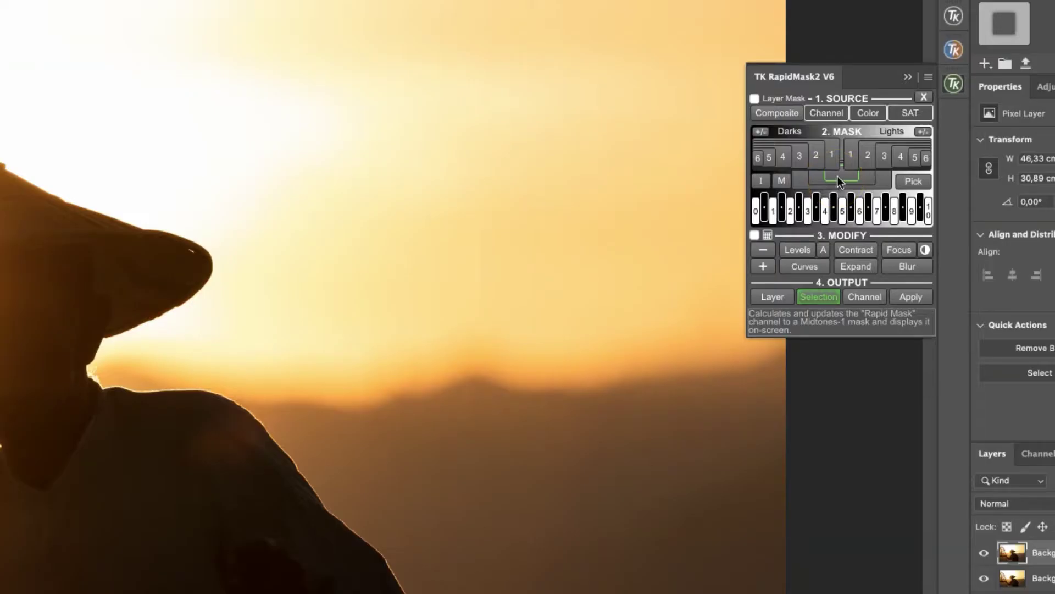
left_click(834, 184)
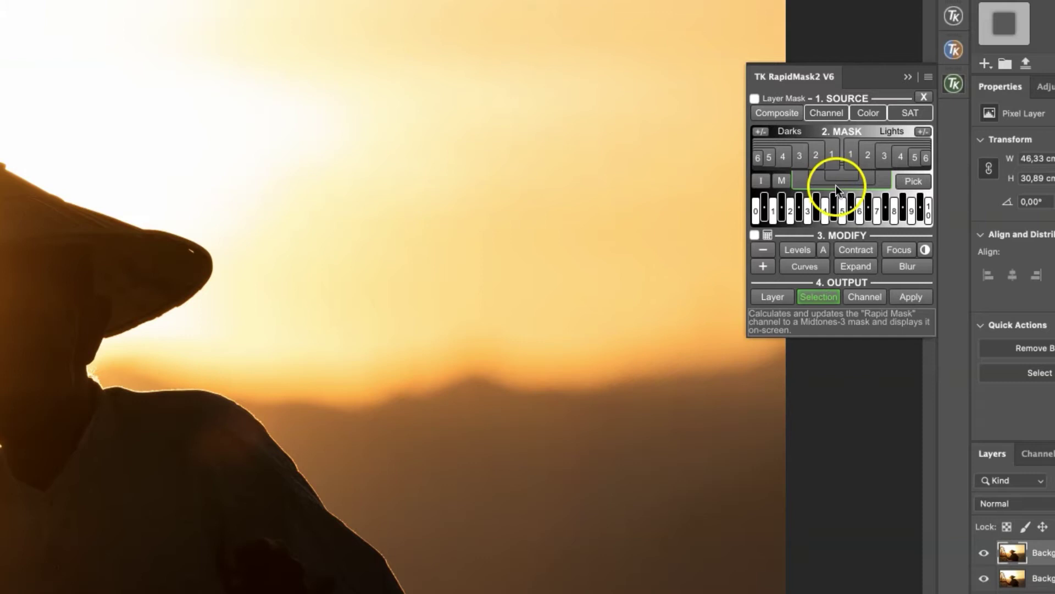
left_click(842, 175)
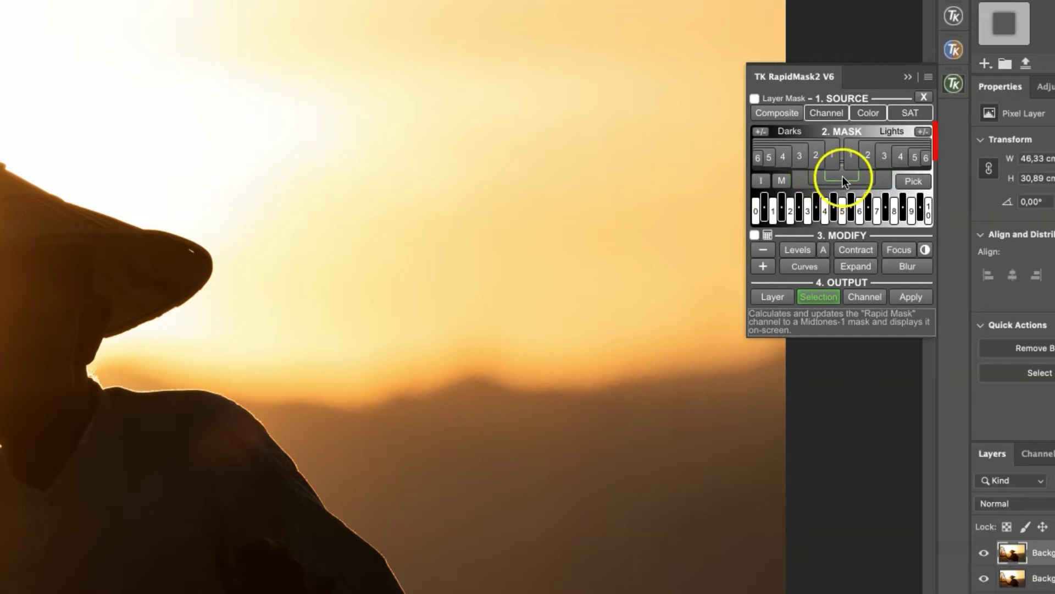
left_click(898, 157)
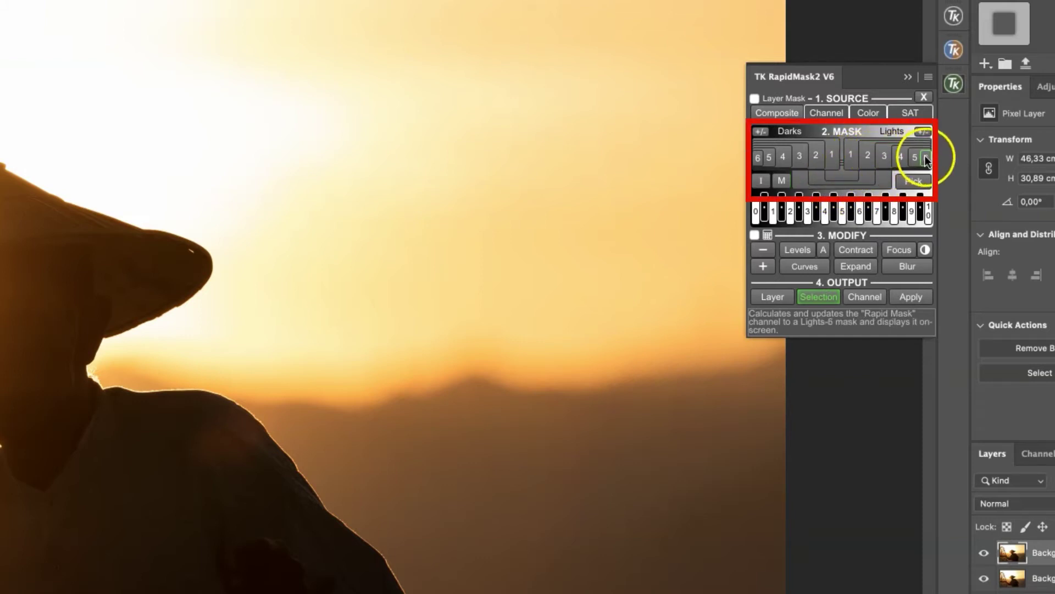
left_click(850, 156)
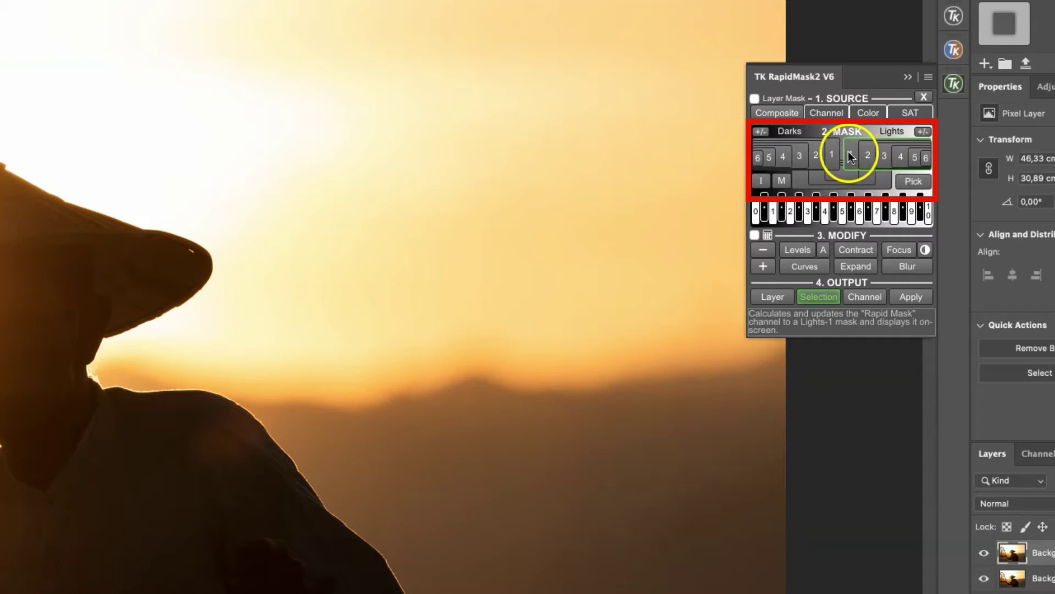
Settle on a Lights mask, refining it with zone buttons 4 and 5 to the bright sky.
left_click(828, 157)
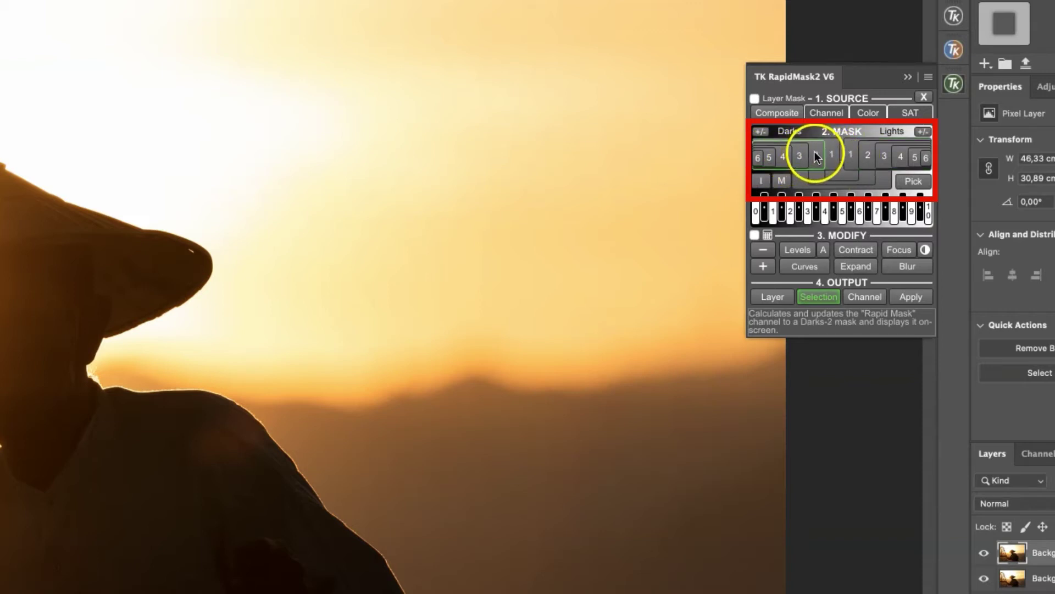
left_click(836, 171)
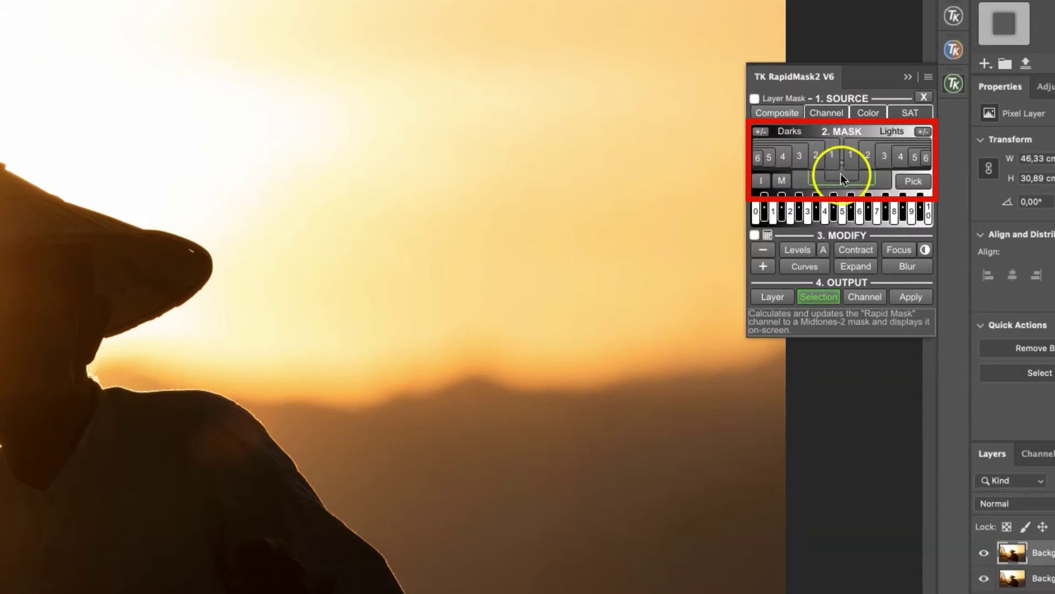
left_click(903, 156)
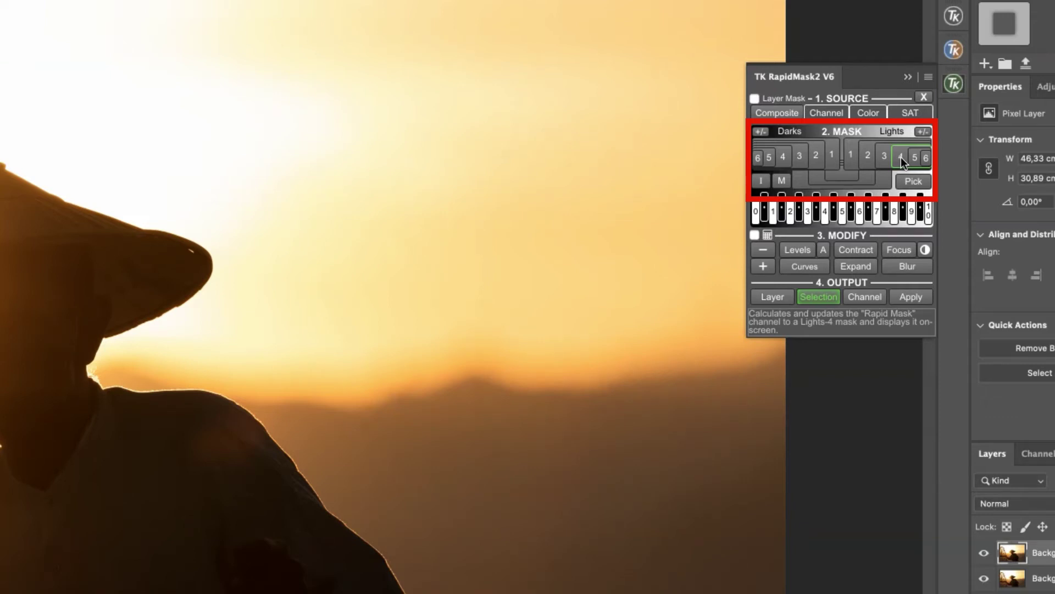
left_click(915, 178)
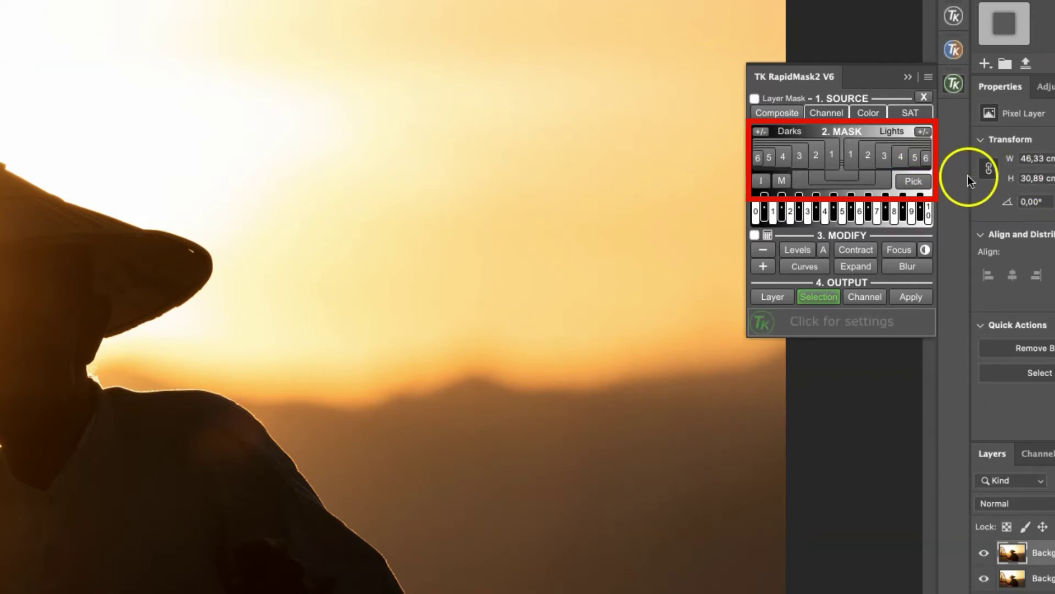
left_click(882, 156)
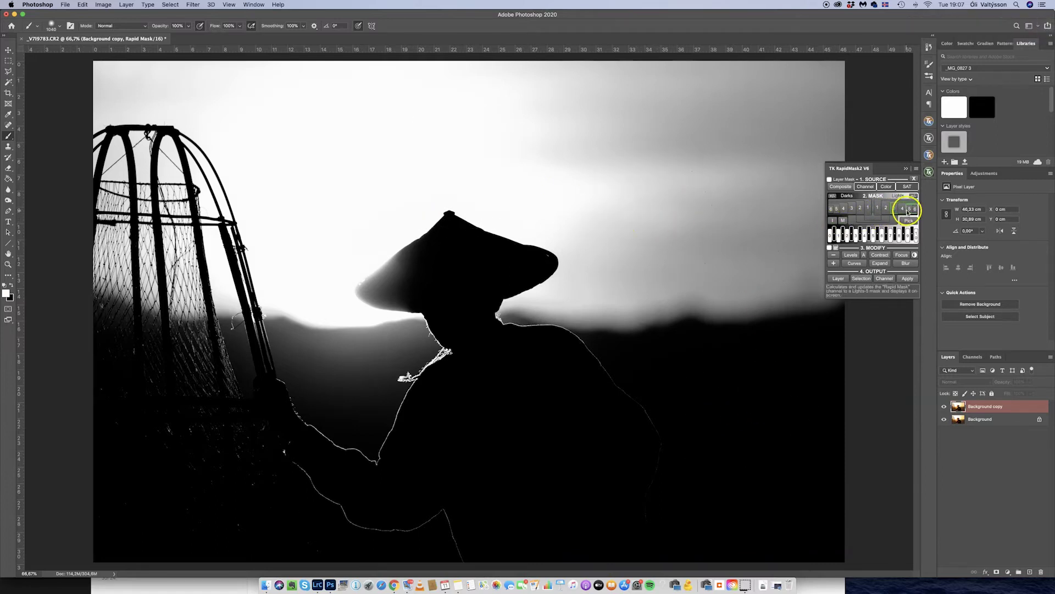
left_click(909, 209)
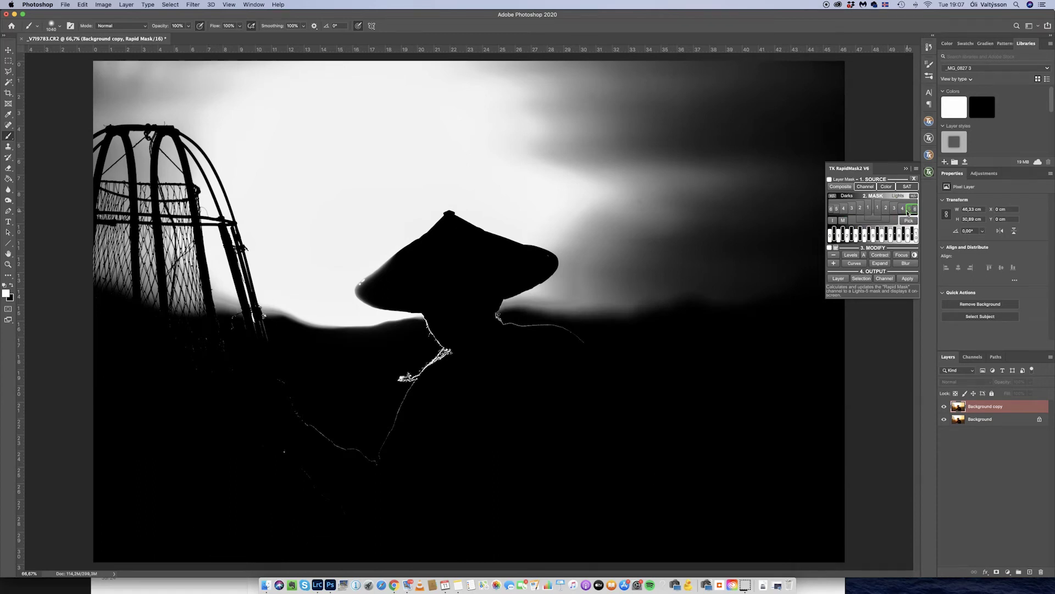
left_click(900, 211)
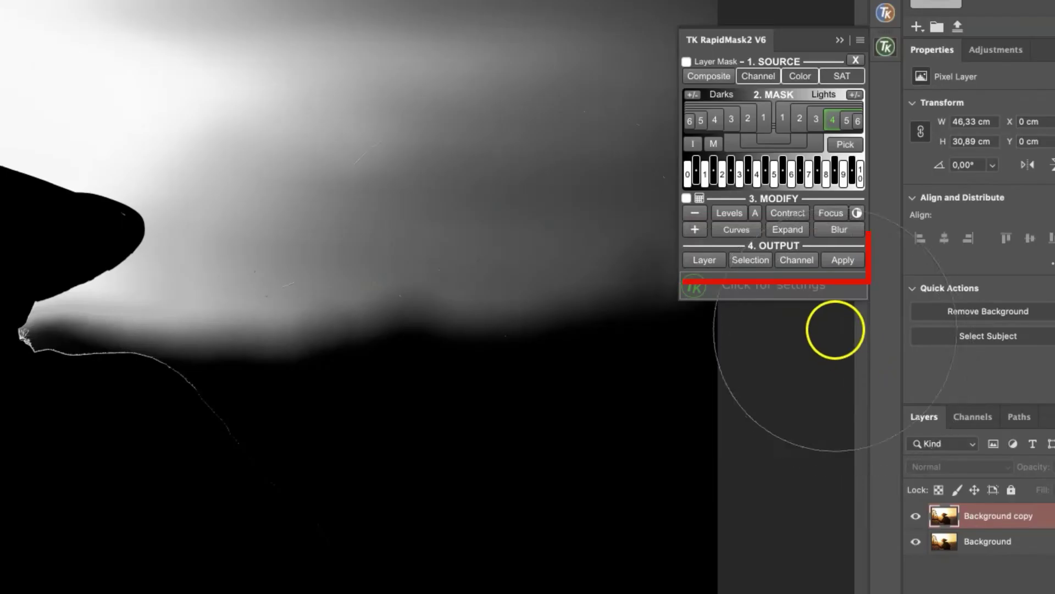
Load the sky mask as a selection and sample a warm sky colour for the Brush.
left_click(746, 259)
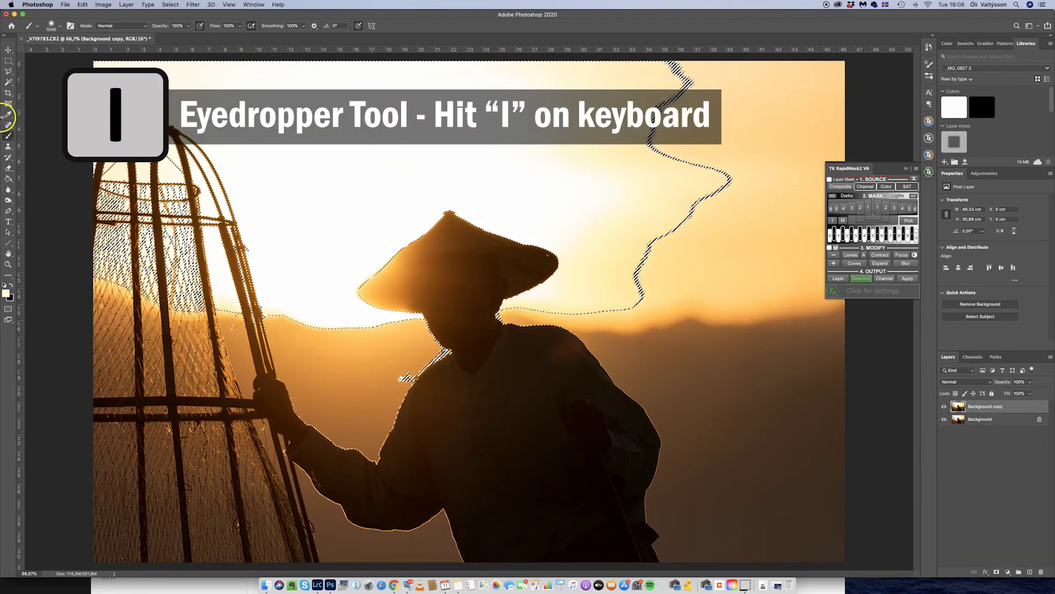
key("i")
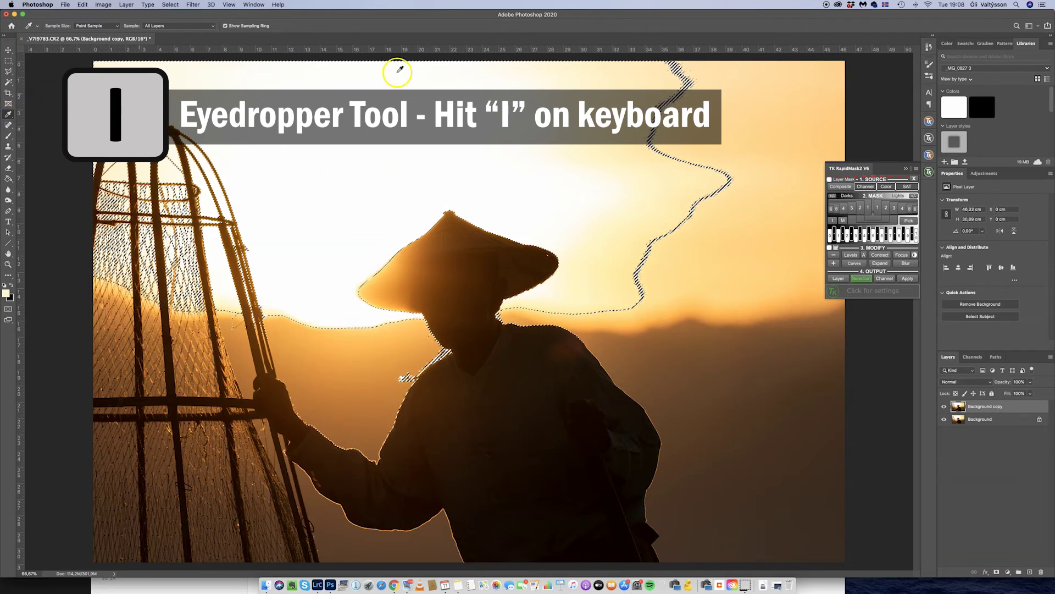
left_click(566, 106)
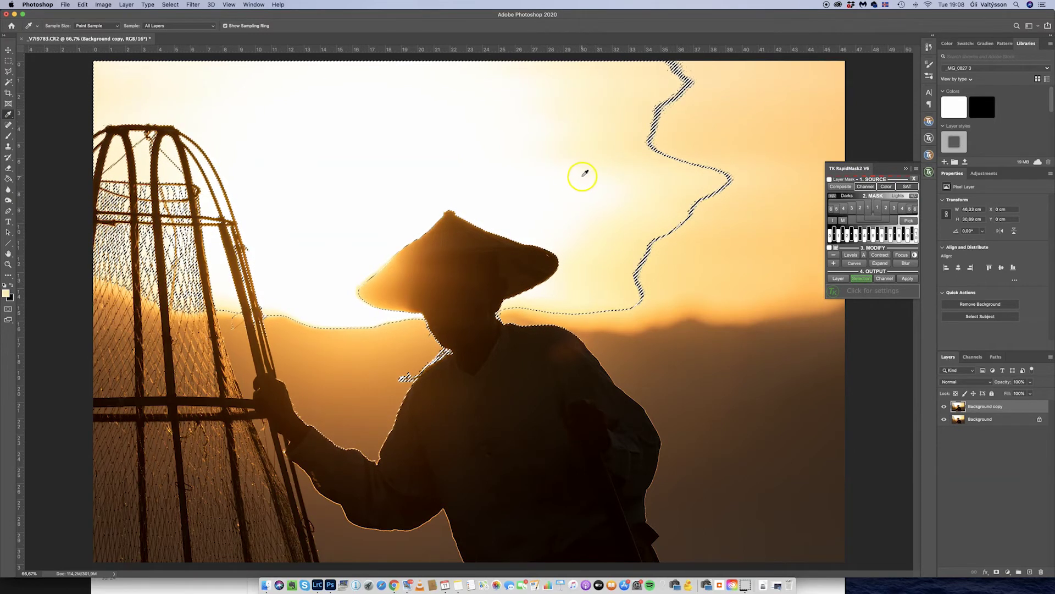
key("b")
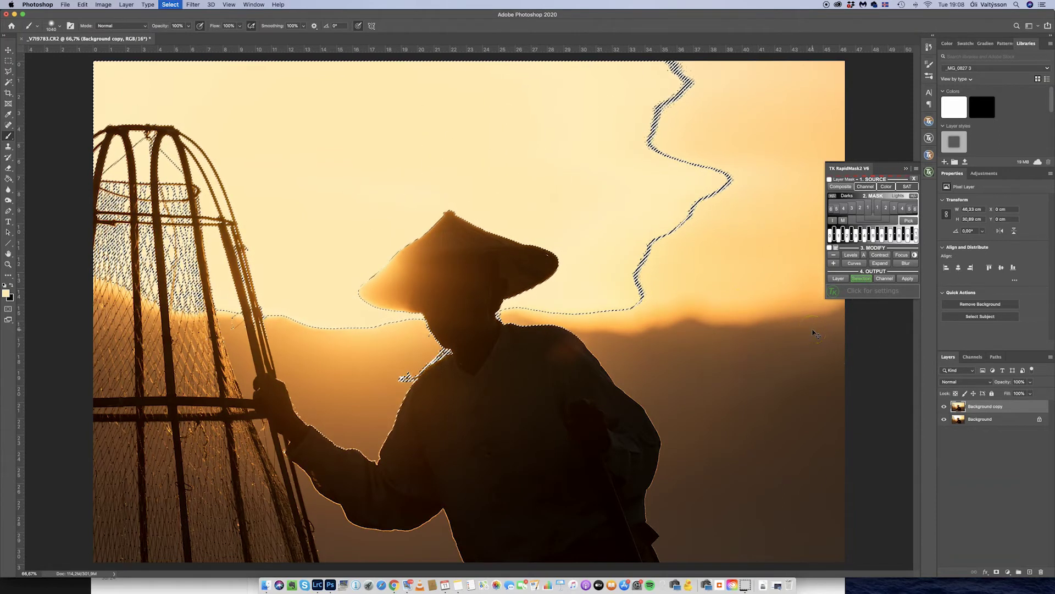
Hide the selection outline, resample a warmer colour near the sun, and return to the Brush.
key("ctrl+d")
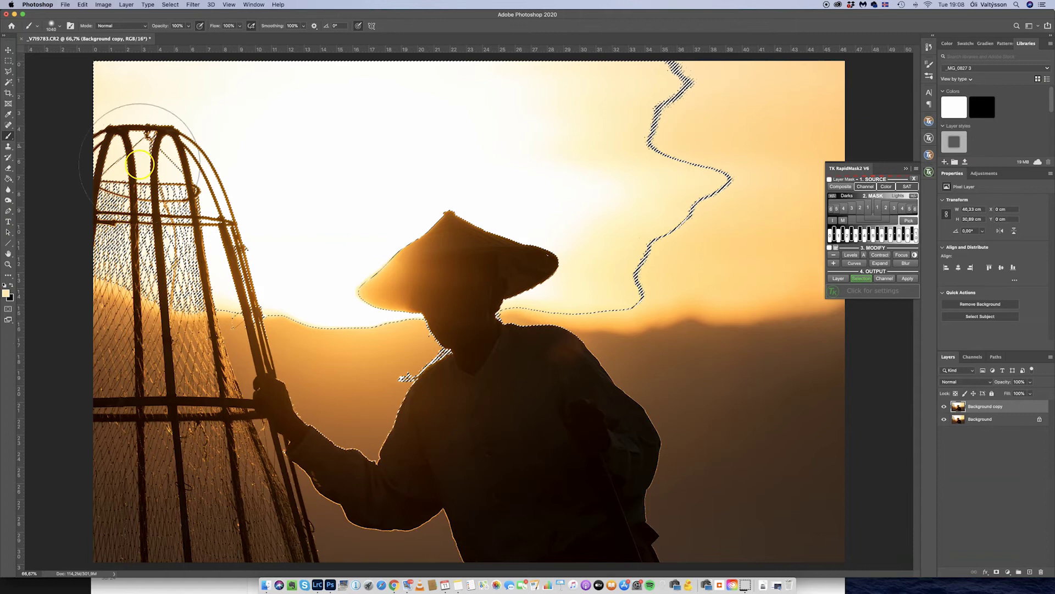
key("i")
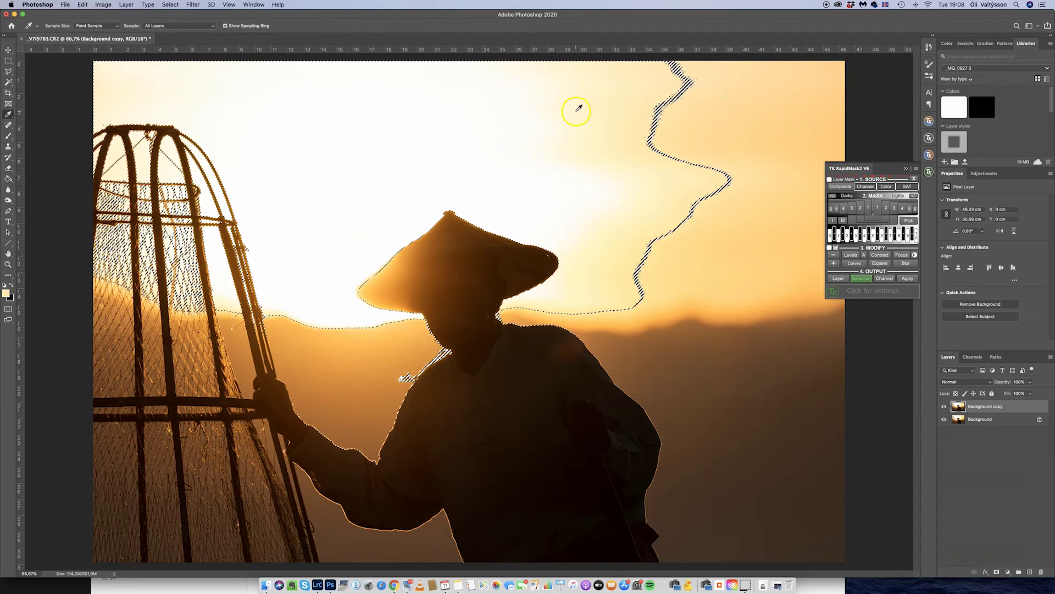
left_click(577, 151)
key("b")
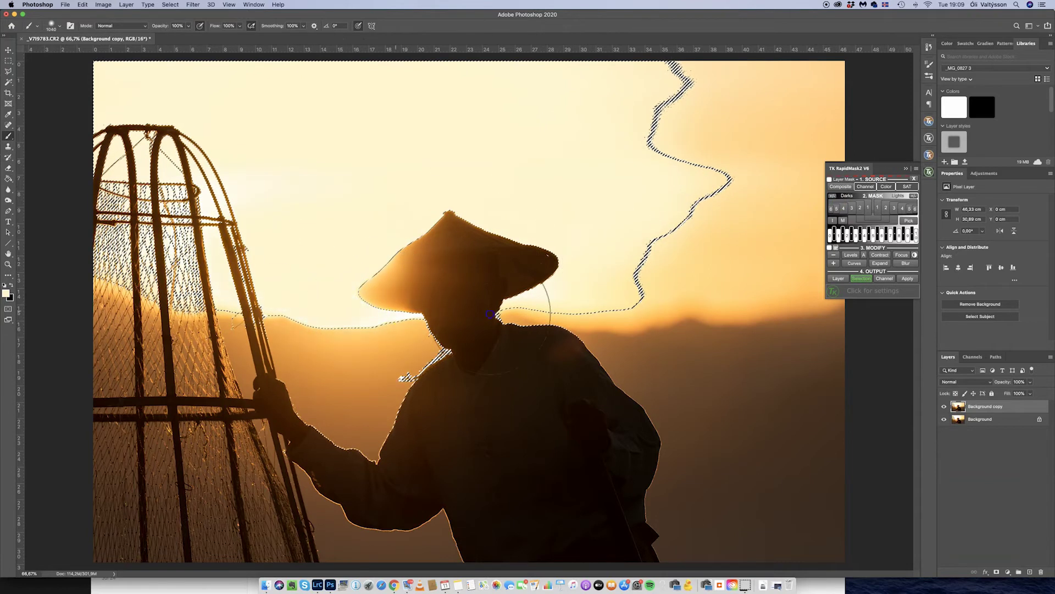
key("super+d")
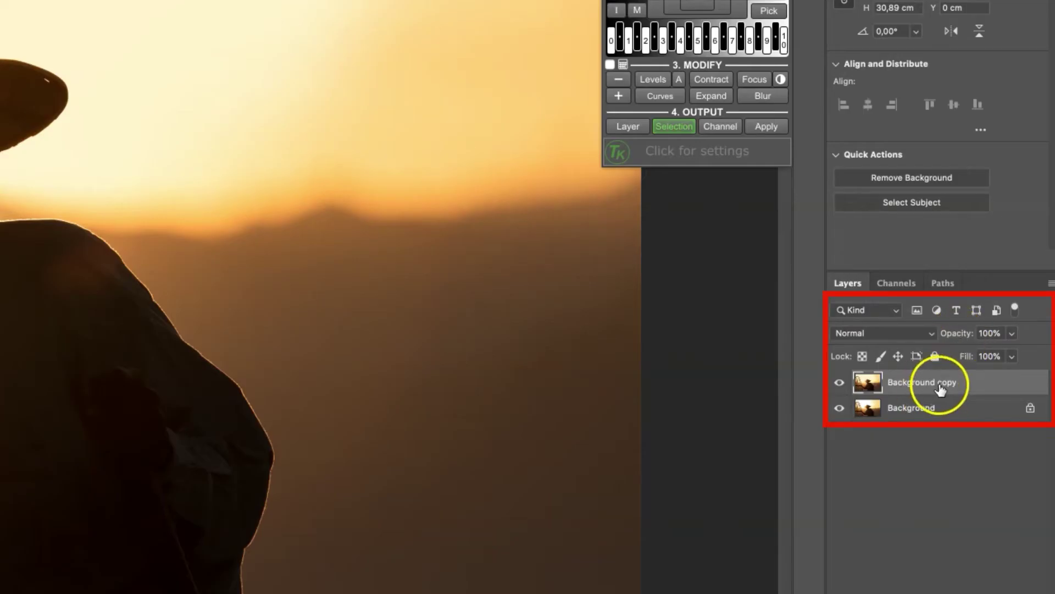
Set the Background copy layer opacity to about 74% and close RapidMask.
left_click(963, 386)
mouse_move(956, 334)
left_mouse_down()
mouse_move(929, 335)
mouse_move(943, 333)
left_mouse_up()
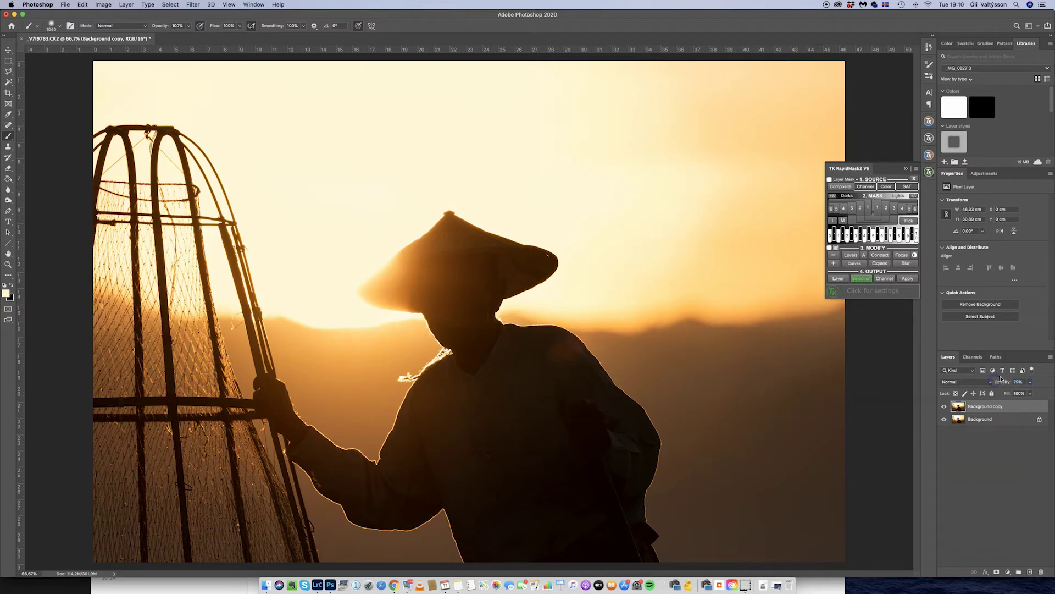
left_click(929, 172)
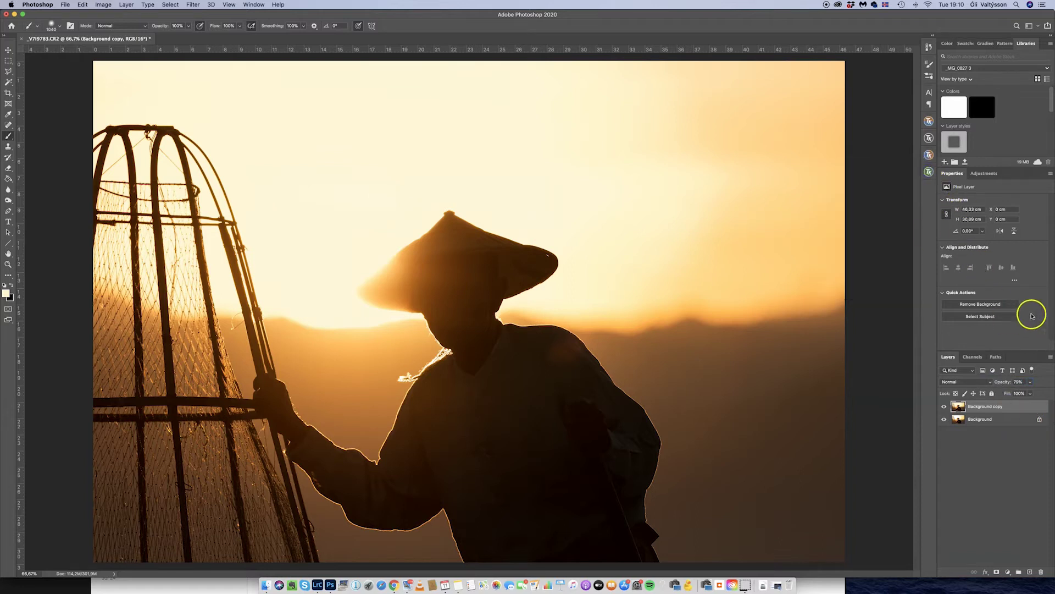
Flatten the image into a single layer and save it.
right_click(987, 407)
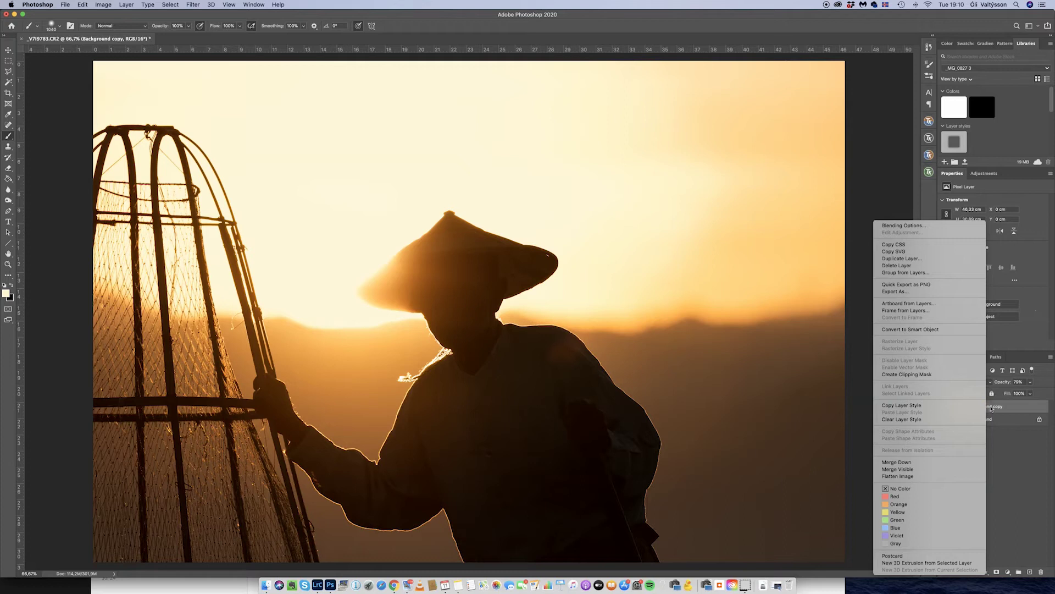
left_click(945, 476)
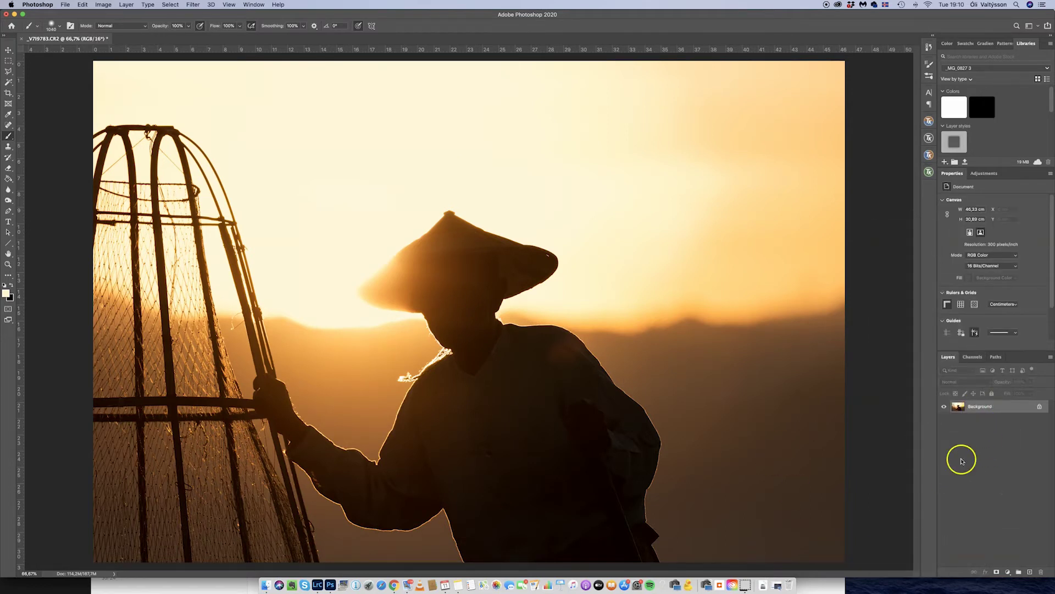
left_click(67, 12)
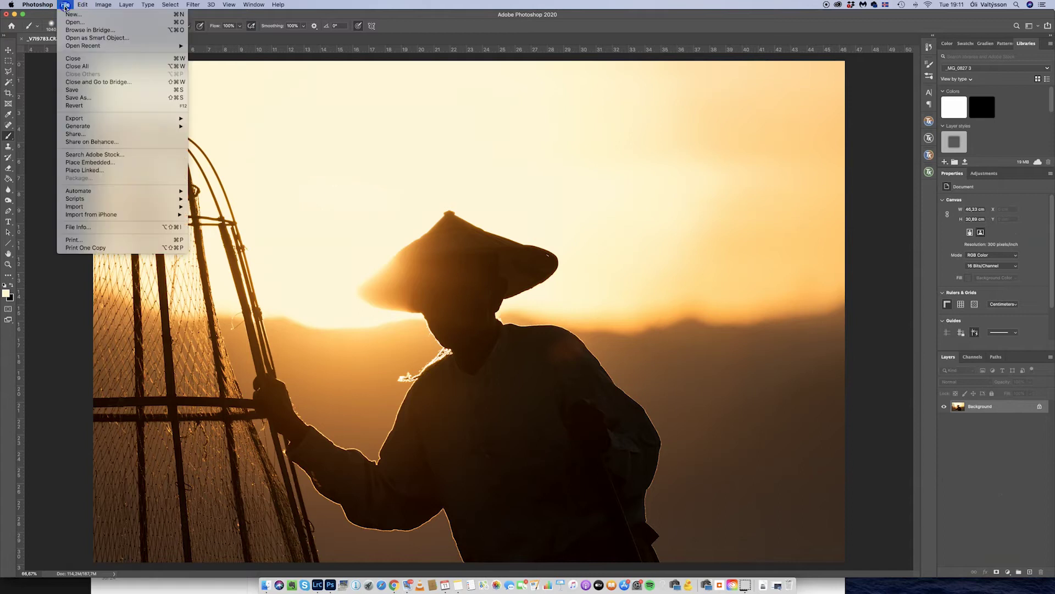
left_click(82, 92)
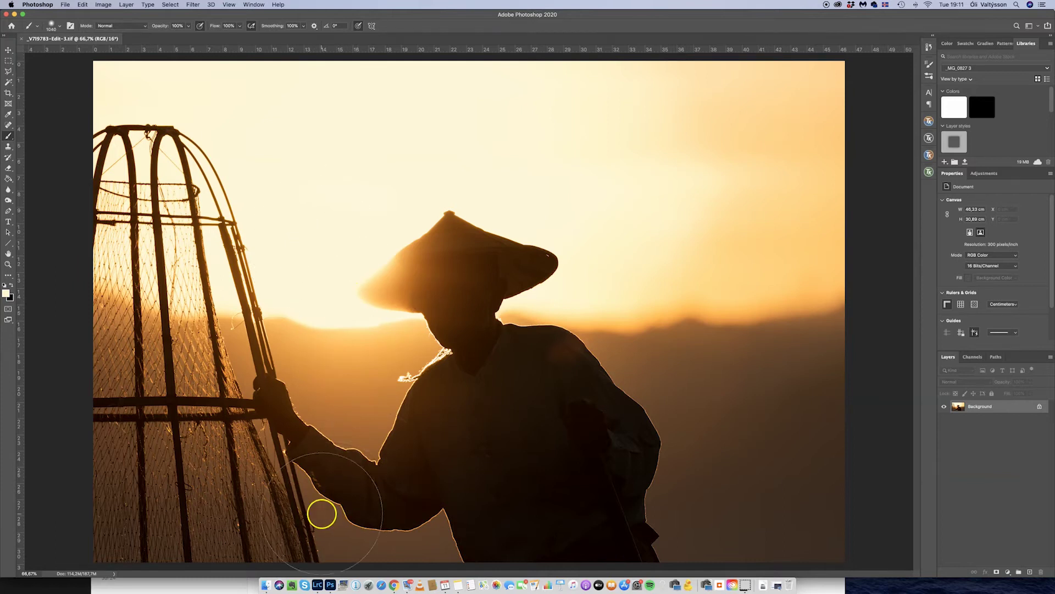
Switch to Lightroom Classic and view the _V7I9783-Edit-3.tif edit alongside the original.
left_click(316, 584)
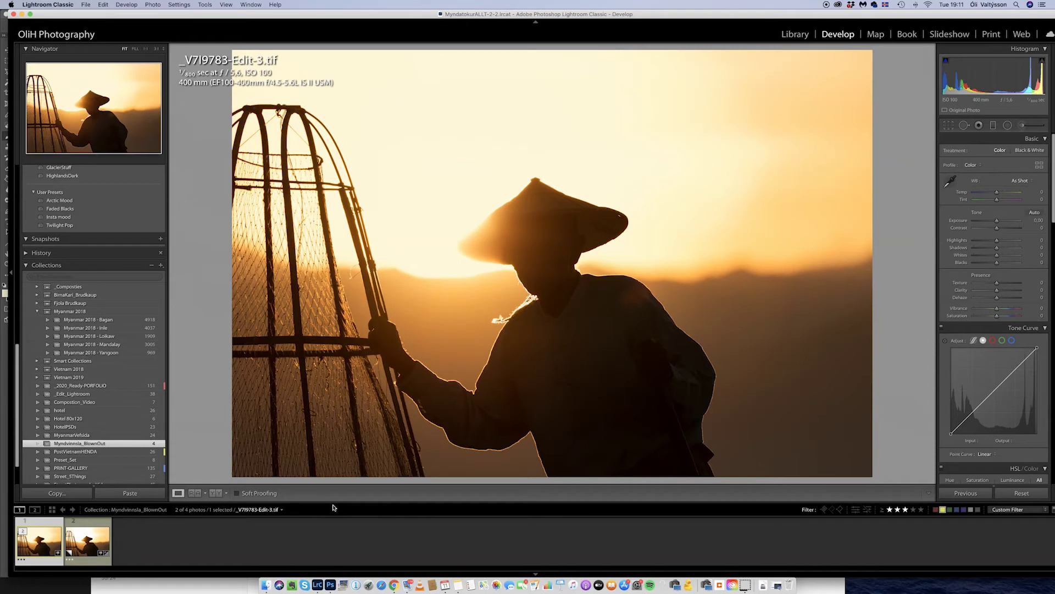
key("Right")
Crop to a 5 x 7 aspect, repositioning and tightening the frame around the figure.
left_click(947, 125)
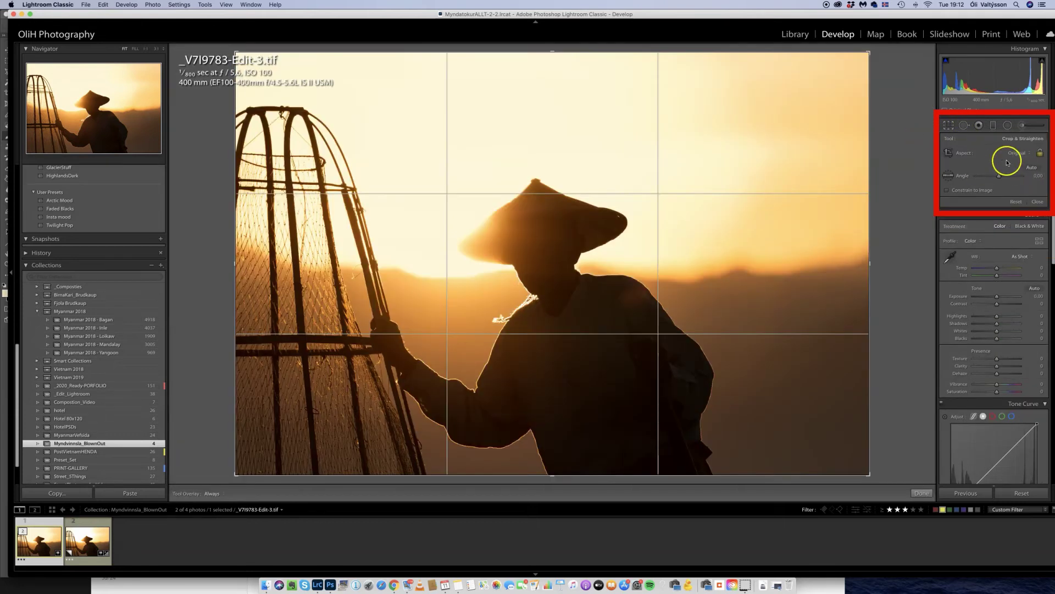
left_click(1011, 155)
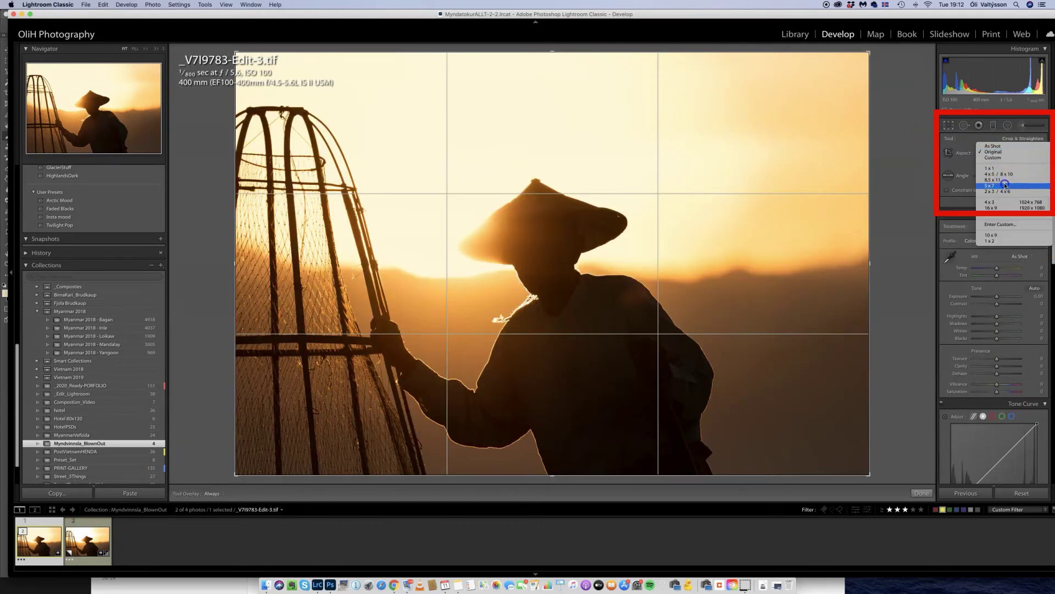
left_click(985, 191)
left_click_drag(667, 236, 766, 243)
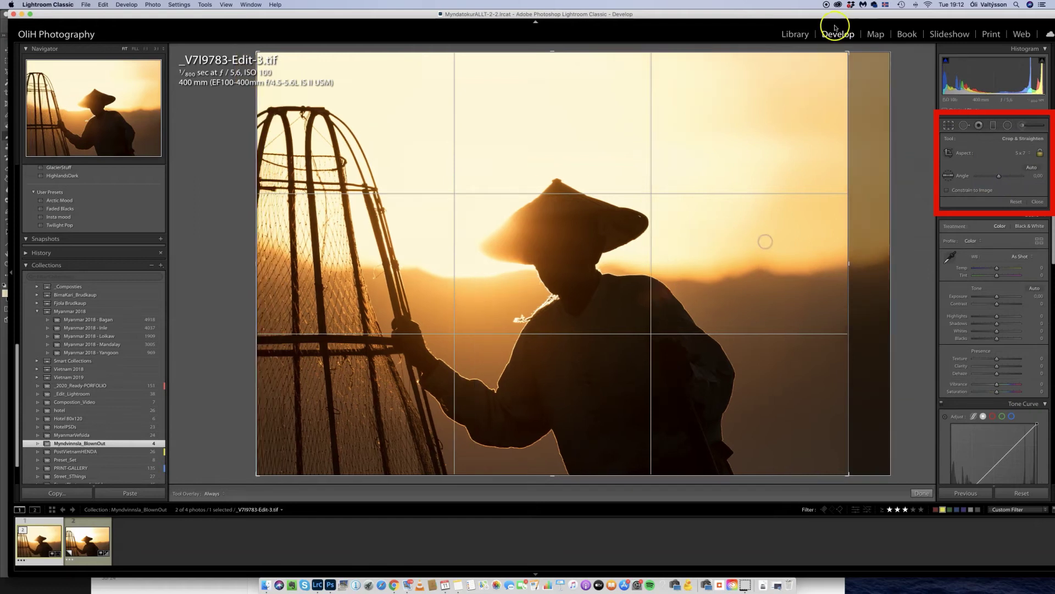
left_click_drag(849, 56, 827, 68)
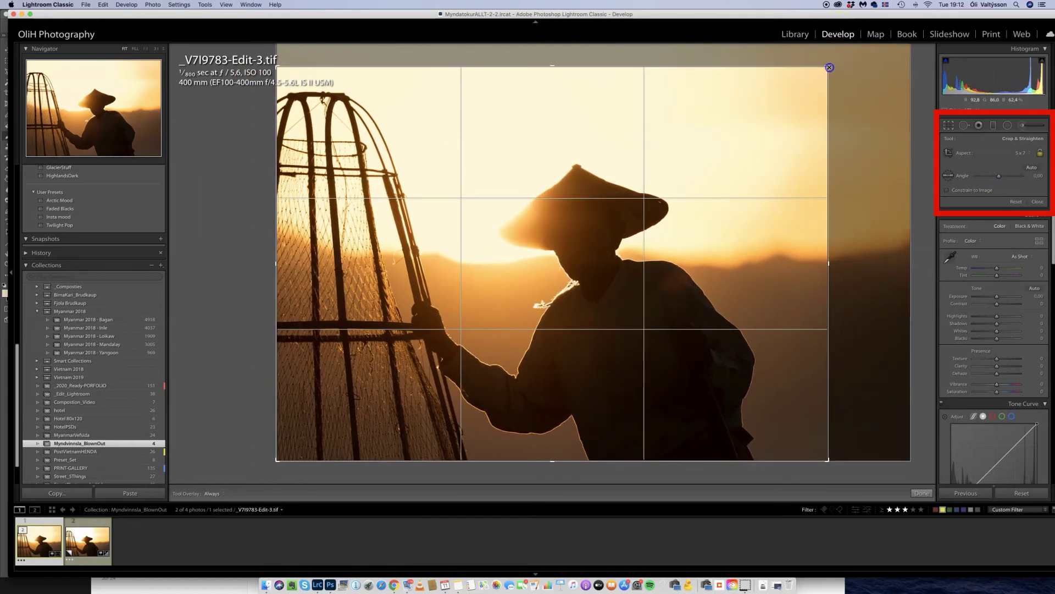
key("Return")
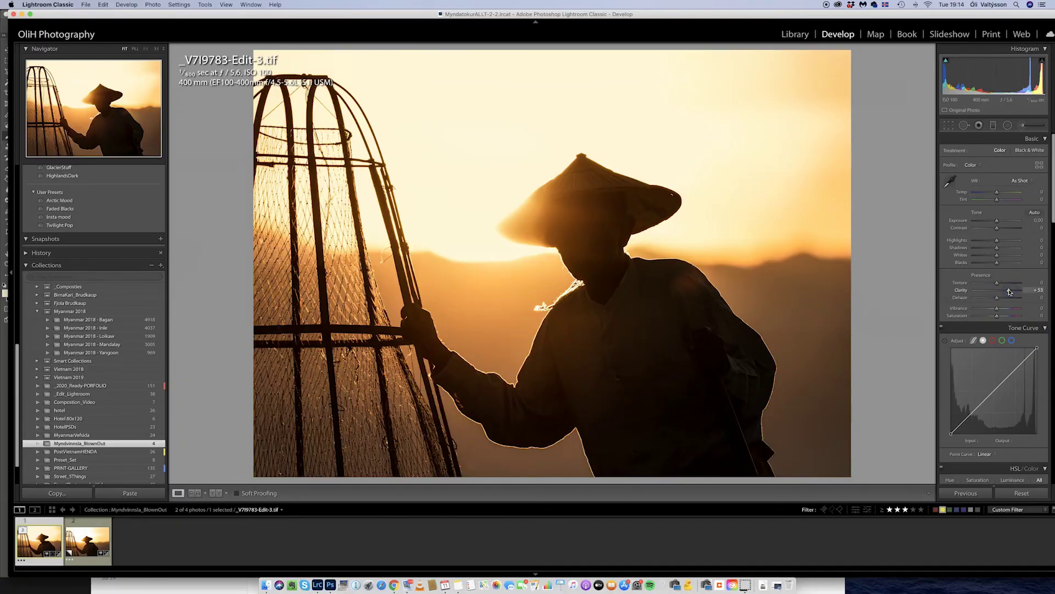
Set Clarity to -16 and Post-Crop Vignetting Amount to about -22.
double_click(1008, 292)
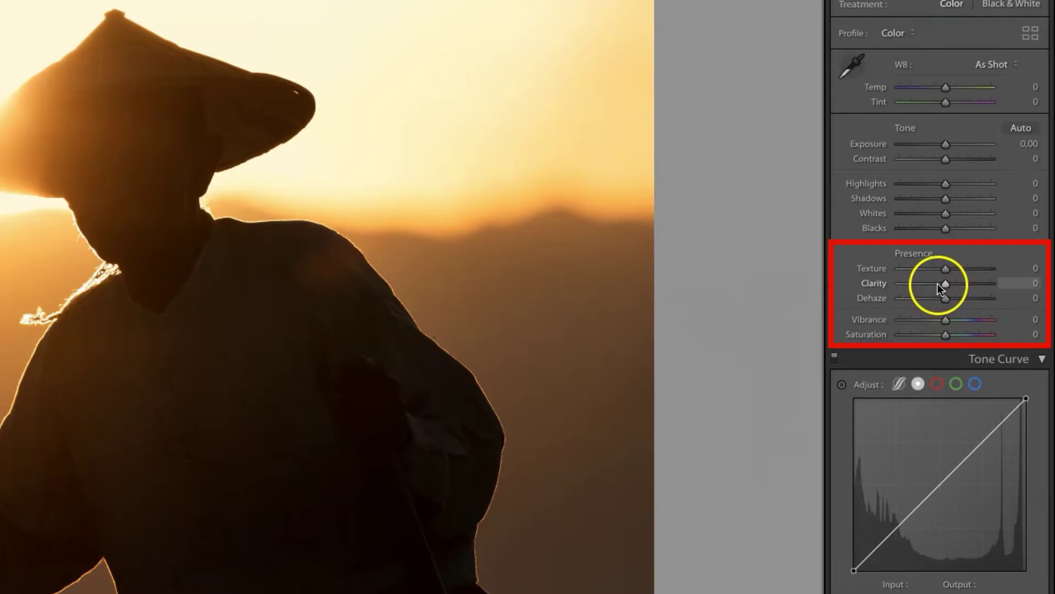
left_click_drag(995, 291, 936, 288)
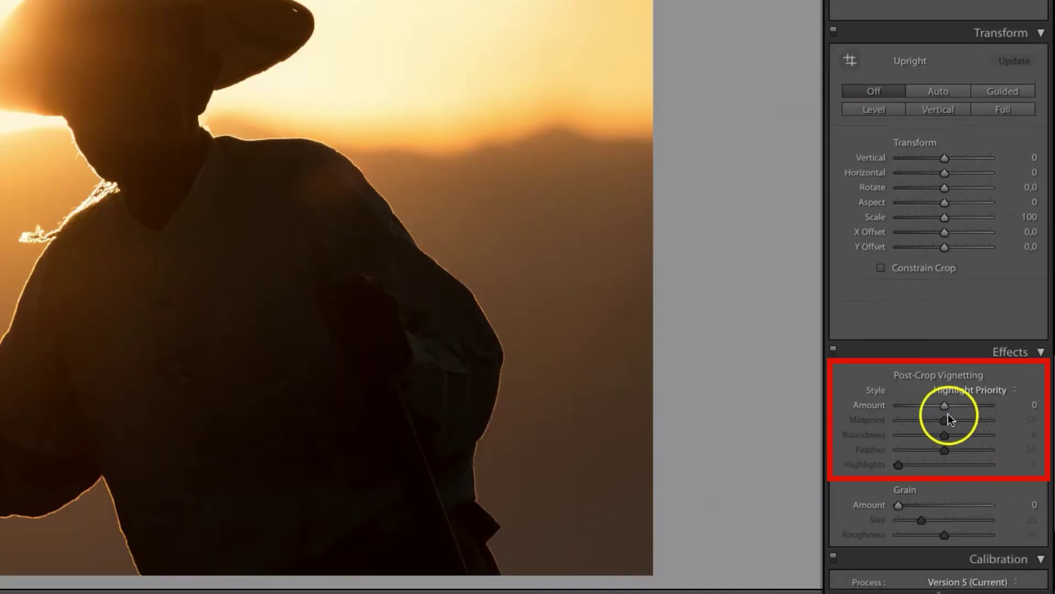
left_click_drag(945, 405, 936, 405)
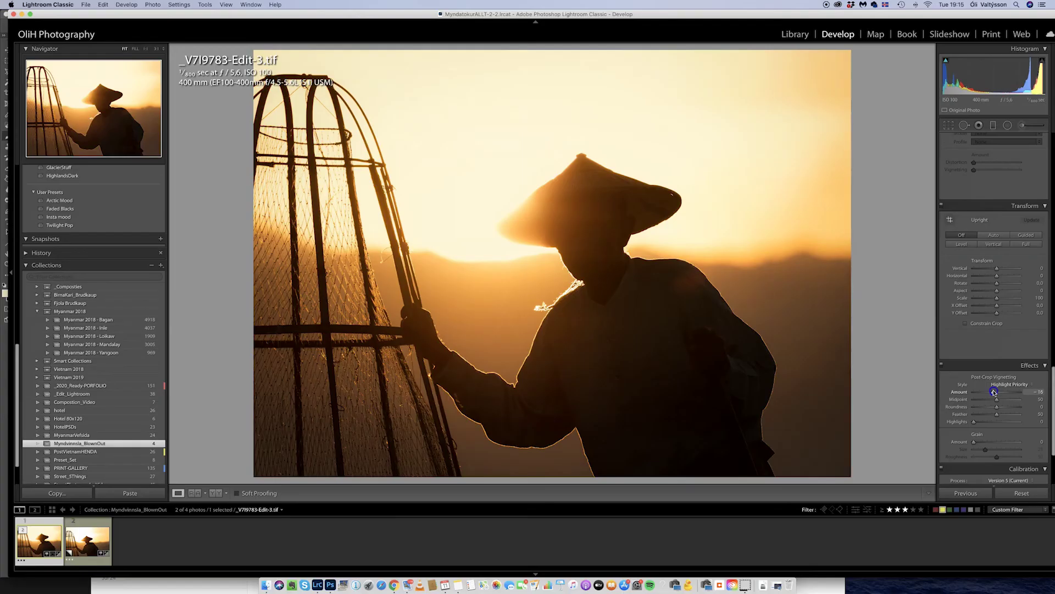
left_click_drag(994, 393, 987, 393)
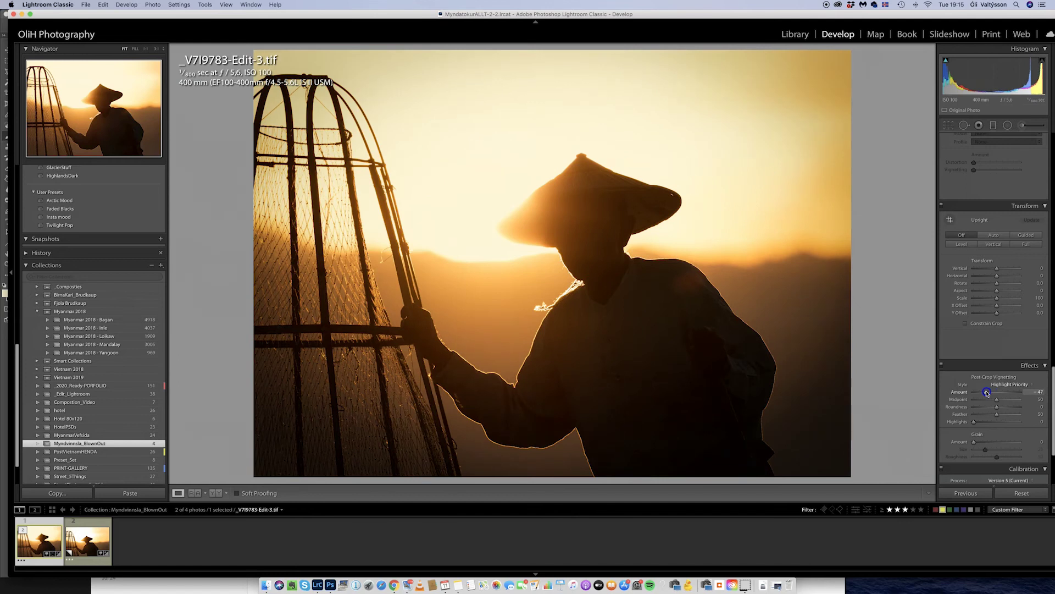
left_click_drag(987, 393, 988, 393)
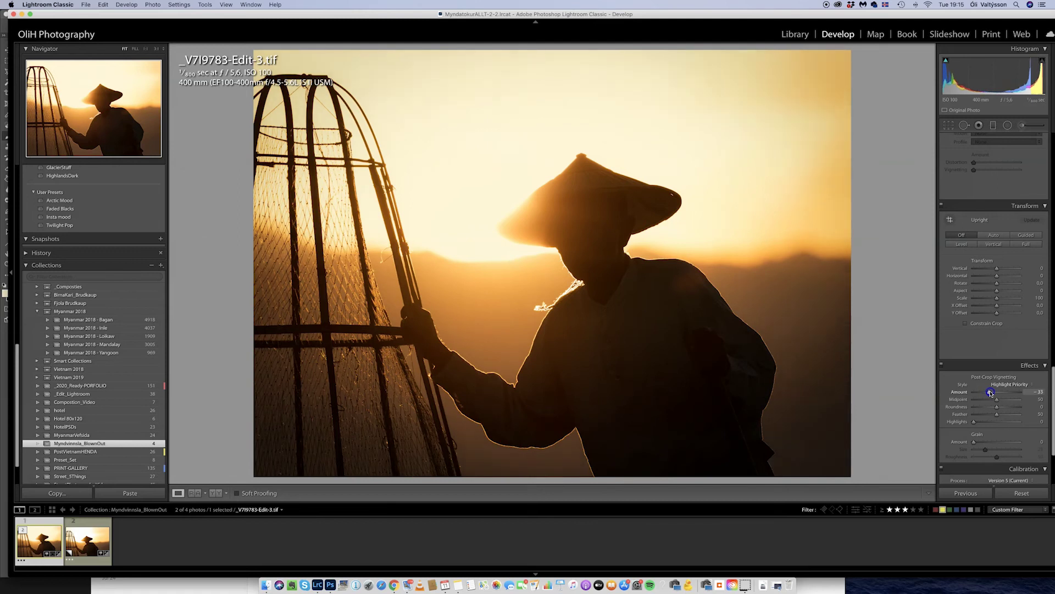
left_click_drag(990, 393, 992, 394)
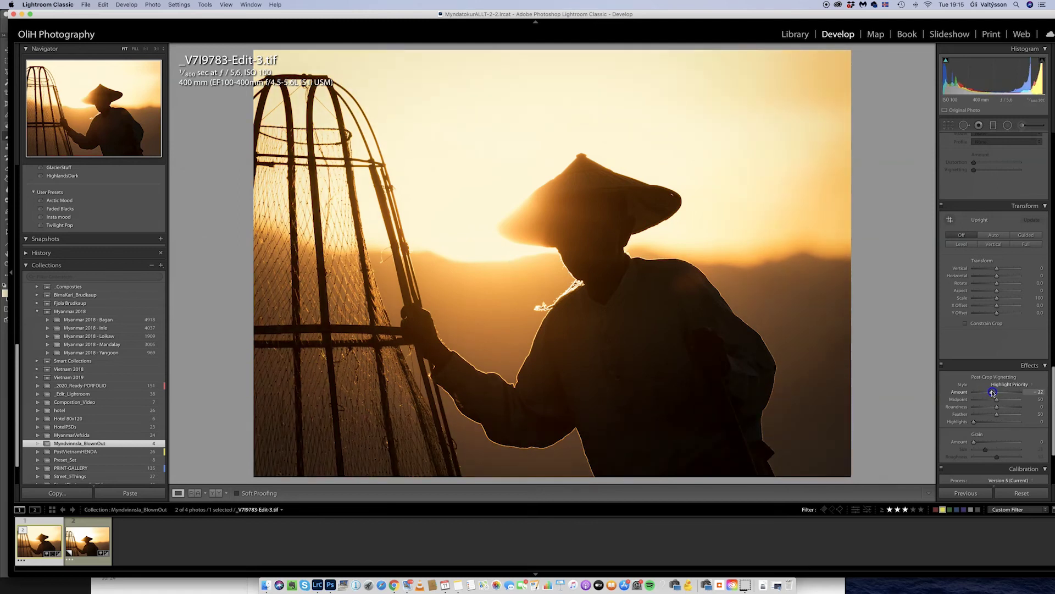